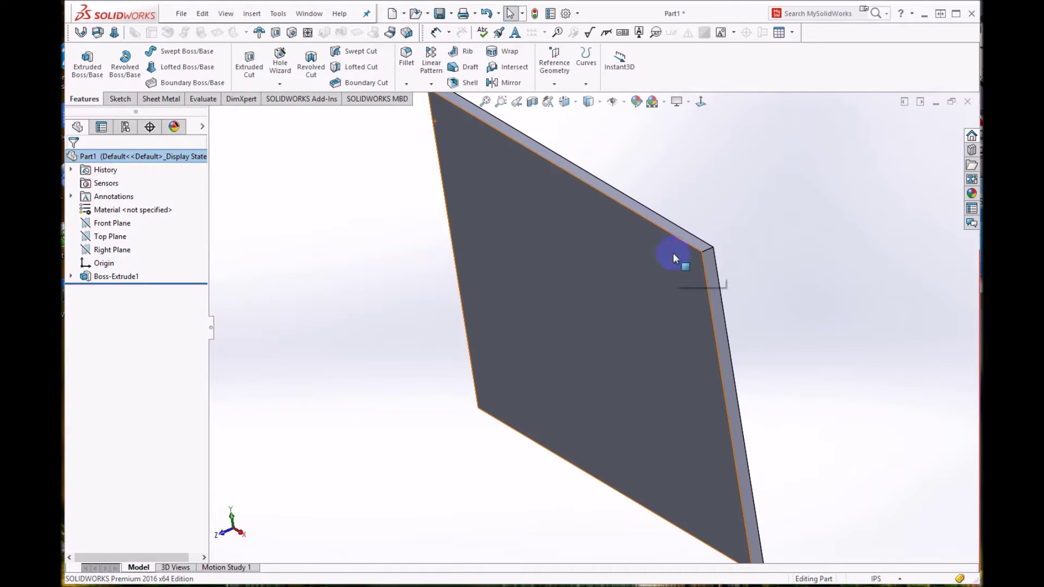
# View the plate's large front face straight on and open the base extrusion's sketch for editing.
pyautogui.click(650, 232)
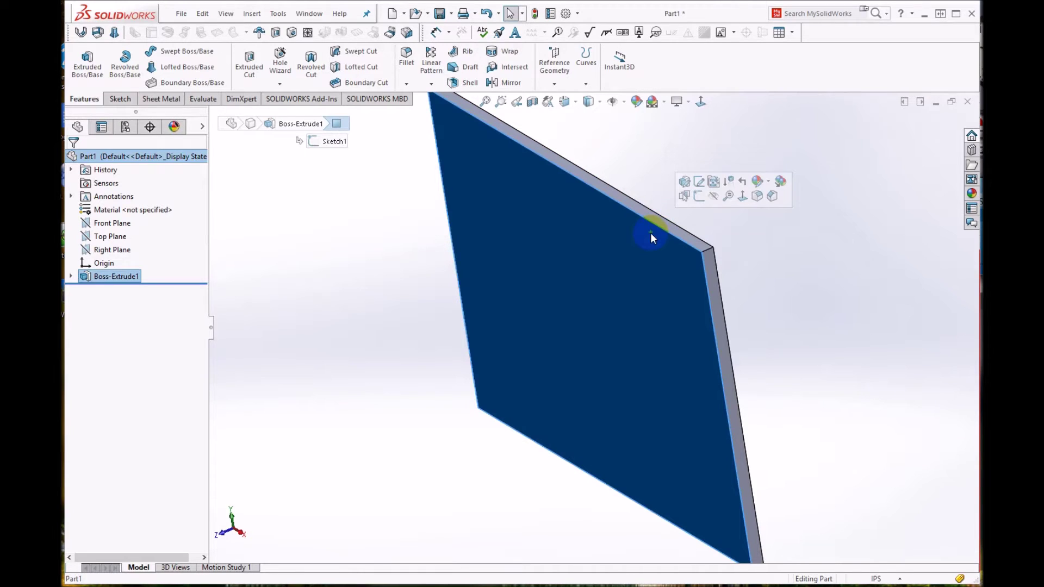
pyautogui.click(700, 102)
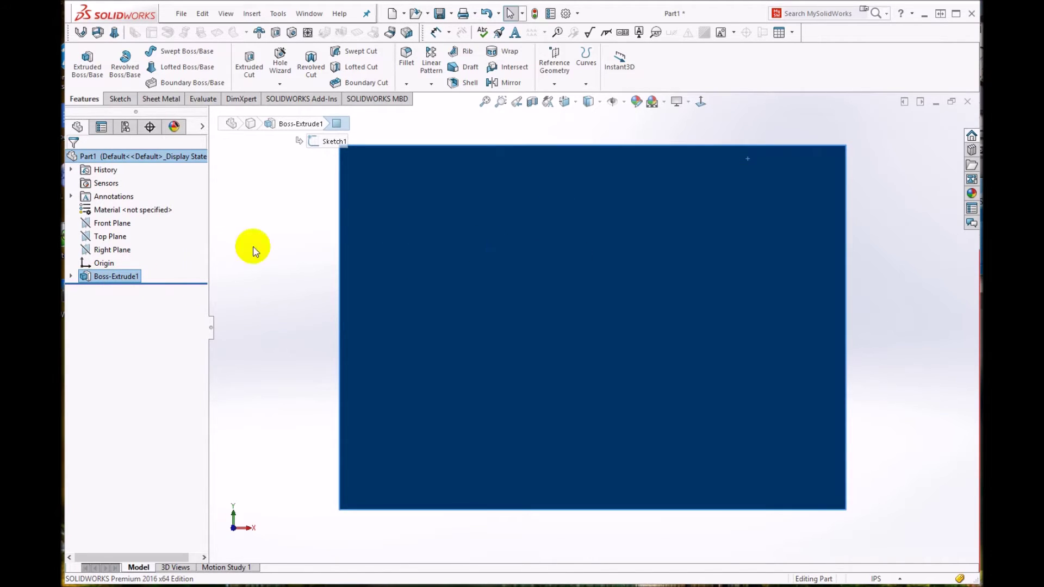
pyautogui.click(71, 277)
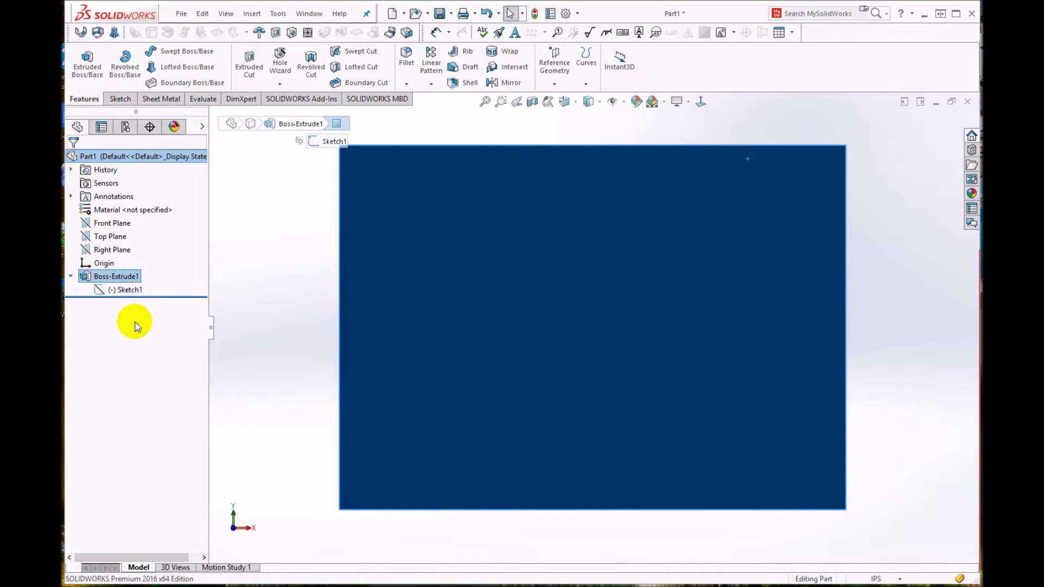
pyautogui.click(123, 291)
pyautogui.rightClick(121, 292)
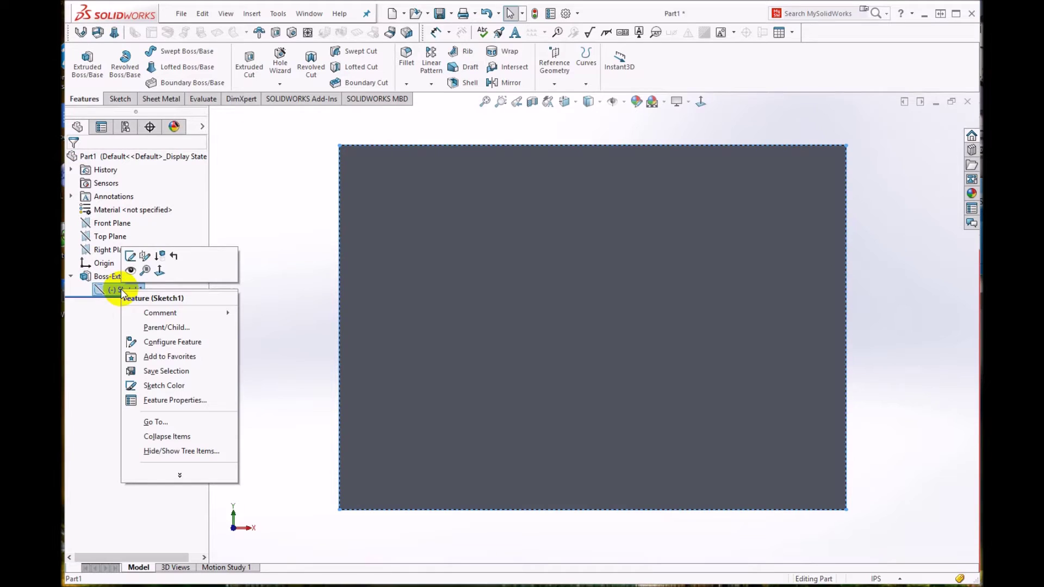
pyautogui.click(130, 256)
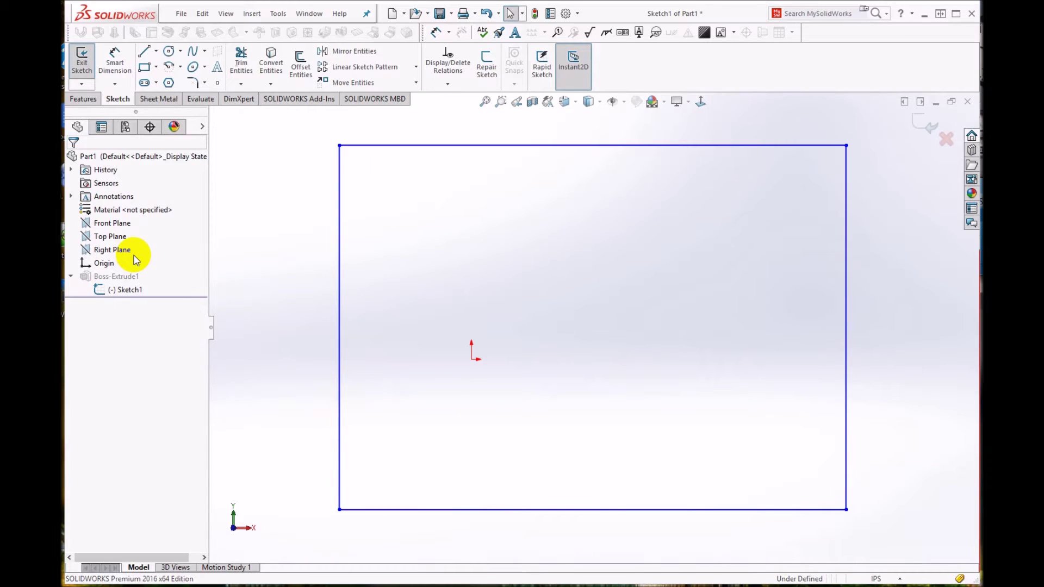
# Sketch a circle of about 0.39 in radius near the plate's upper-left corner and exit the sketch.
pyautogui.click(170, 52)
pyautogui.moveTo(429, 229); pyautogui.dragTo(471, 260)
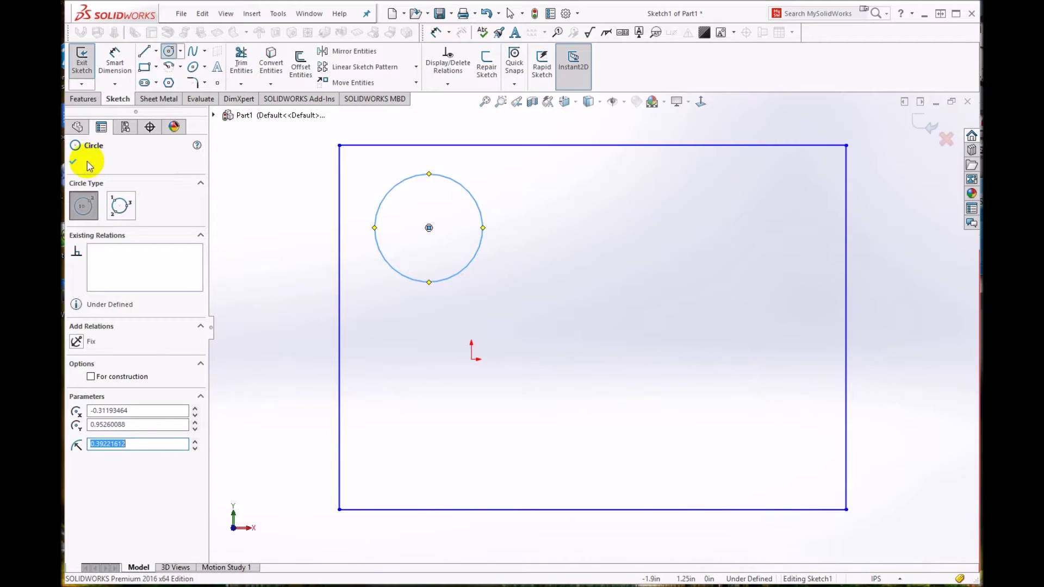
pyautogui.click(73, 162)
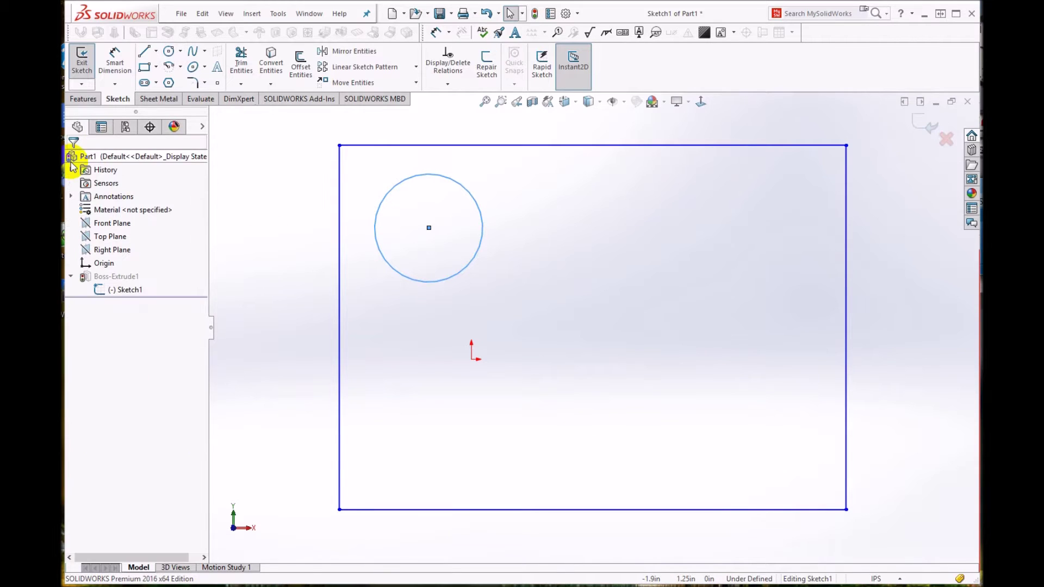
pyautogui.click(925, 126)
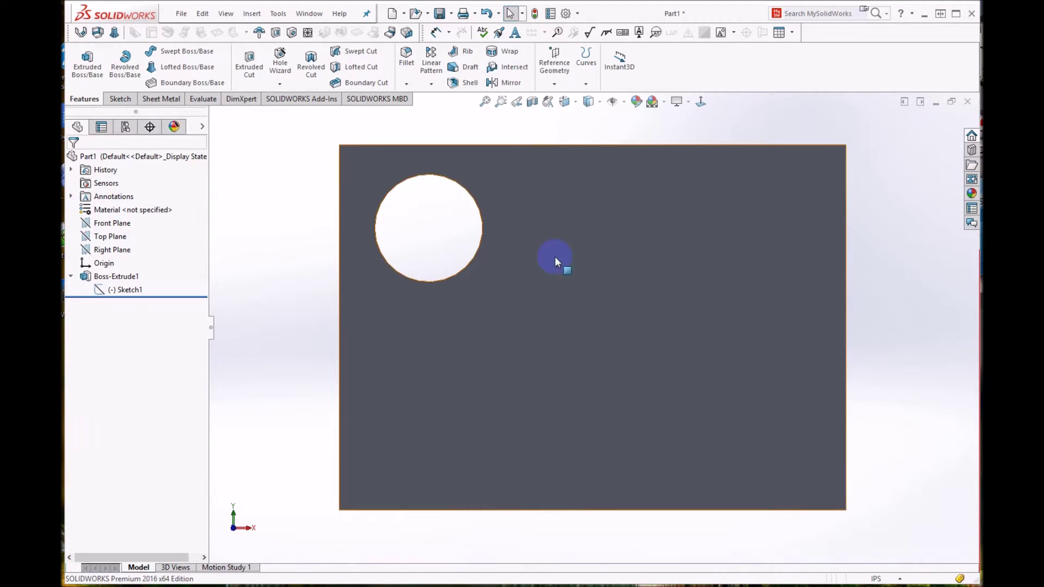
# Reopen the base extrusion's sketch and draw a corner rectangle about 0.92 in wide below the circle.
pyautogui.moveTo(512, 263); pyautogui.dragTo(469, 333, button='middle')
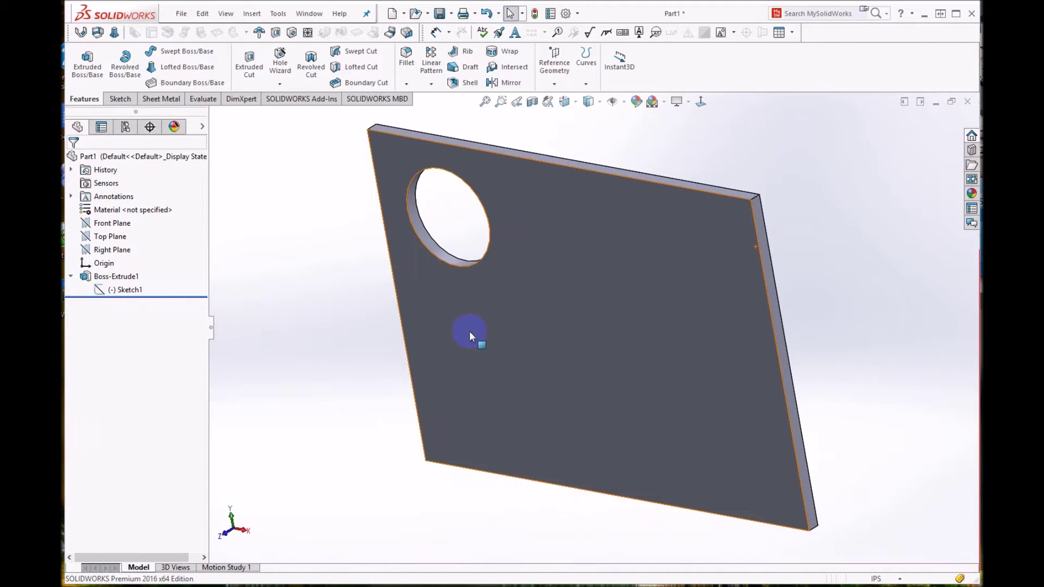
pyautogui.click(653, 255)
pyautogui.click(701, 102)
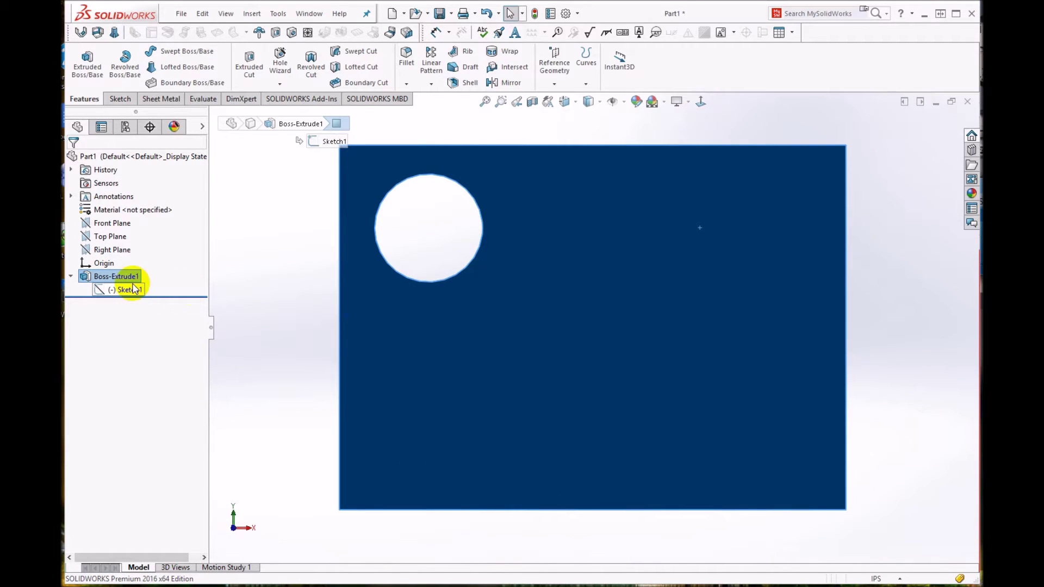
pyautogui.rightClick(133, 290)
pyautogui.click(141, 254)
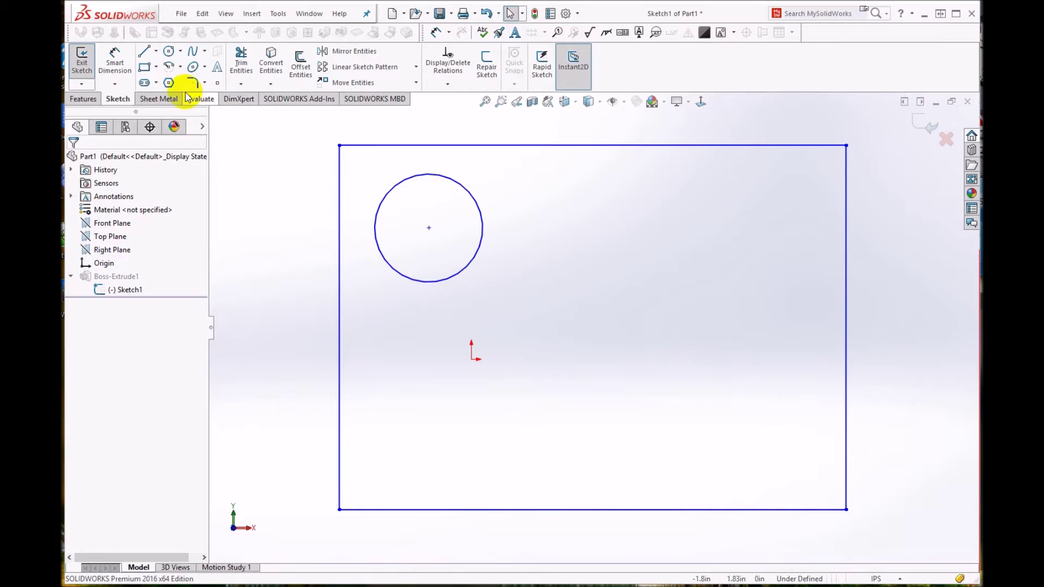
pyautogui.click(144, 67)
pyautogui.click(396, 327)
pyautogui.click(523, 465)
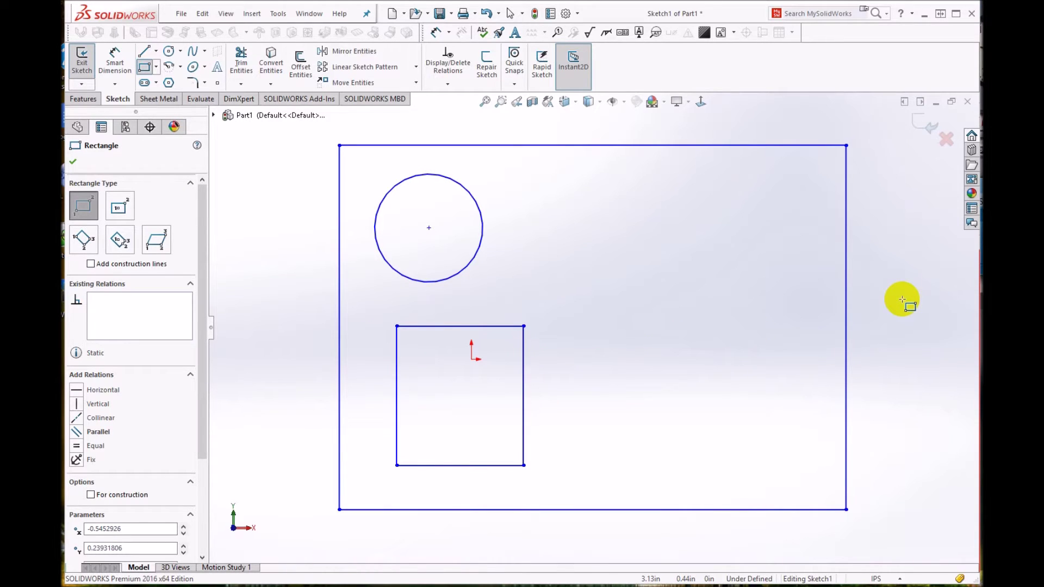
pyautogui.press('Escape')
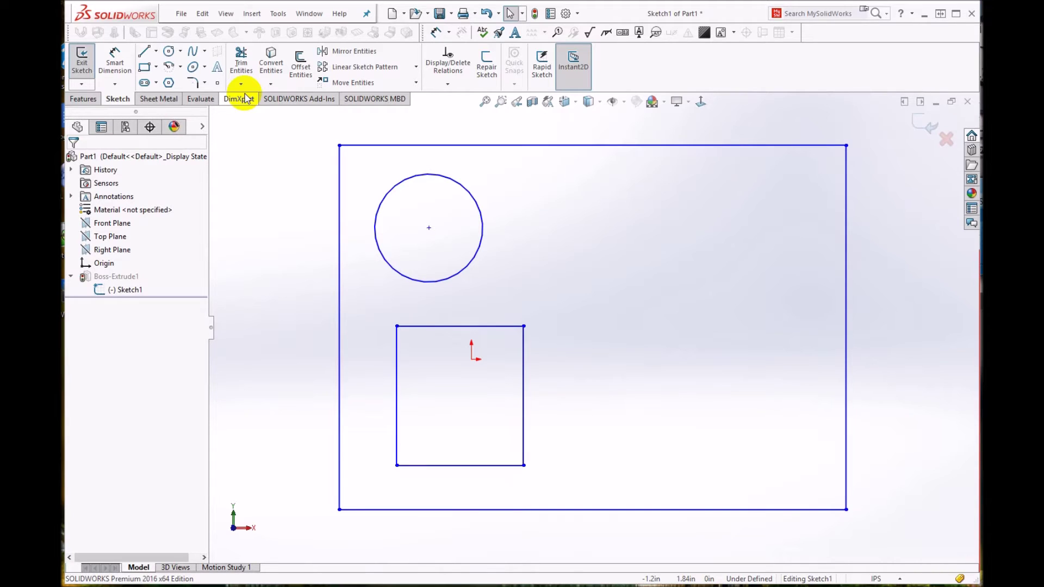
# Draw a vertical centerline from the midpoint of the plate's top edge to the midpoint of its bottom edge.
pyautogui.click(156, 52)
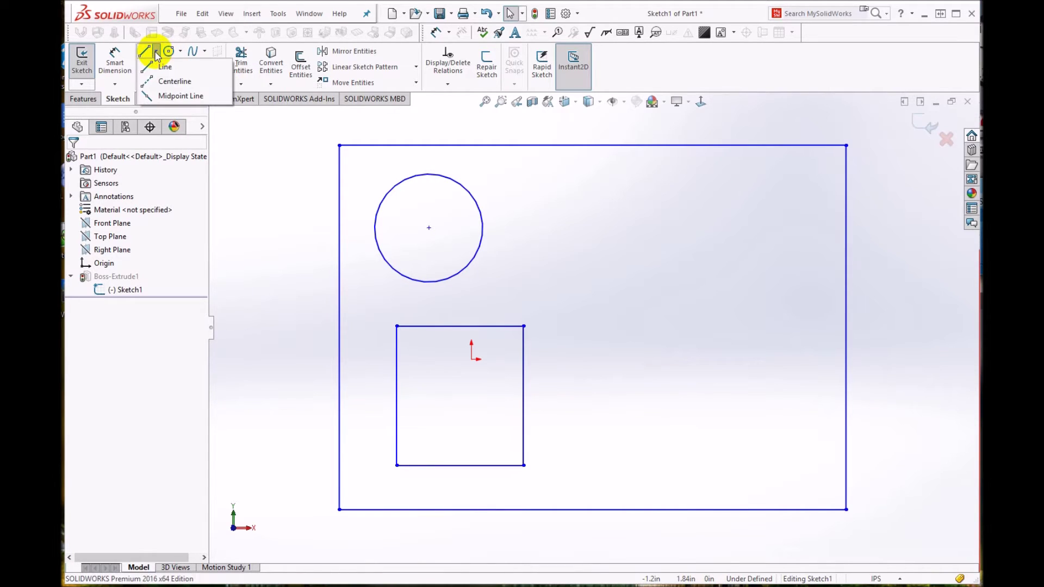
pyautogui.click(173, 82)
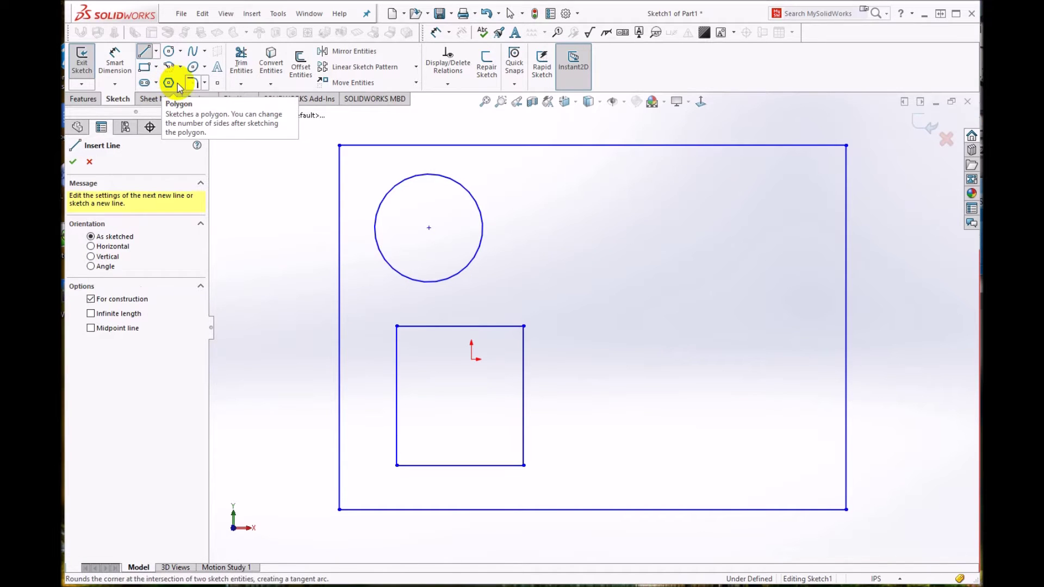
pyautogui.click(592, 145)
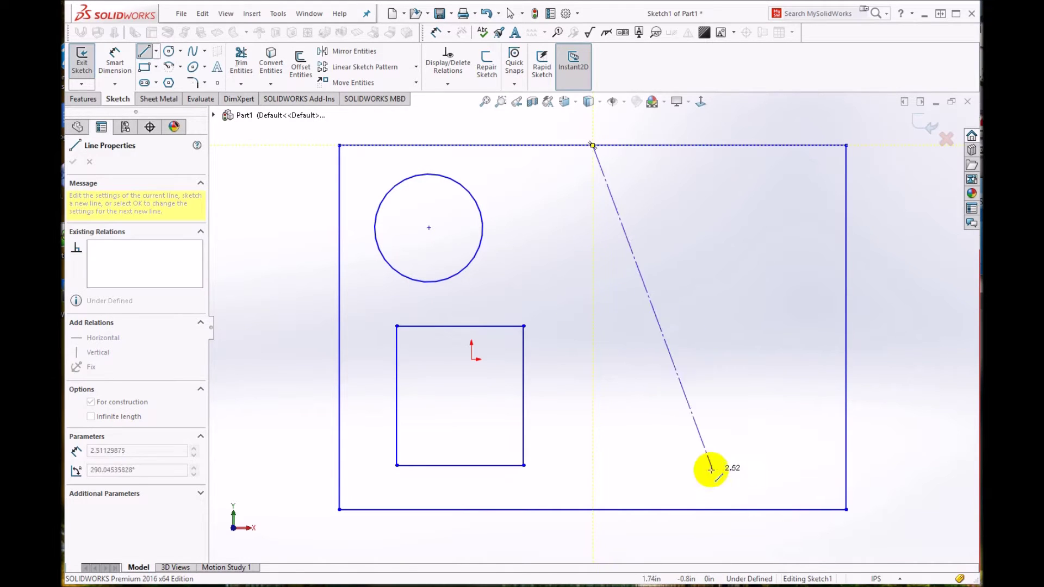
pyautogui.click(592, 509)
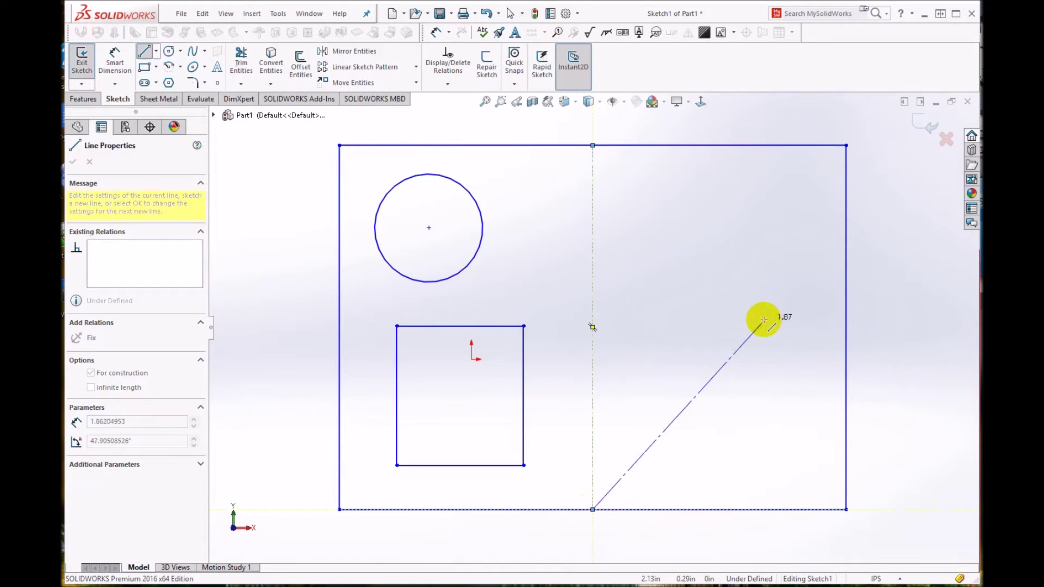
pyautogui.press('Escape')
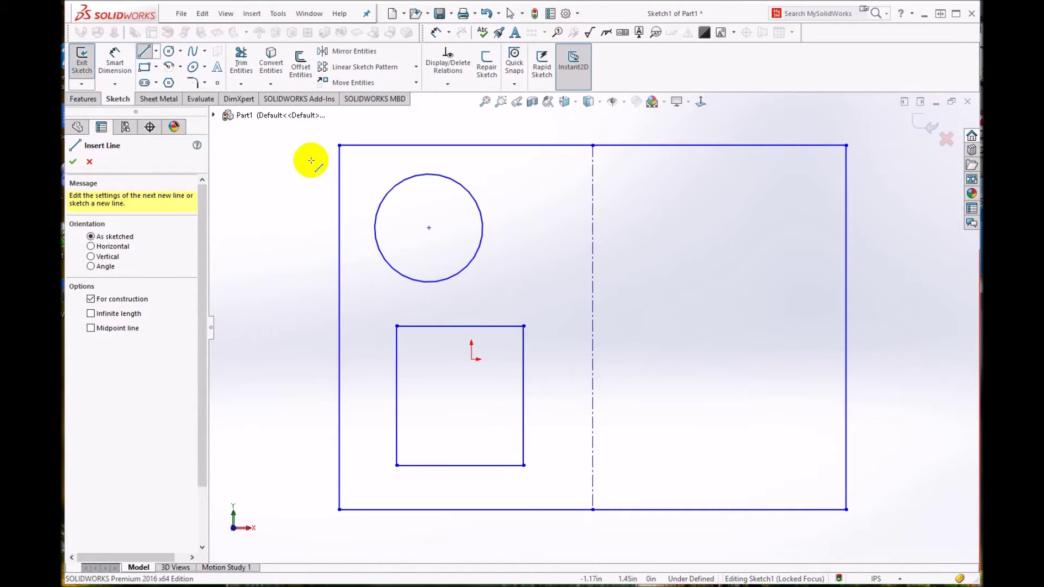
pyautogui.click(73, 161)
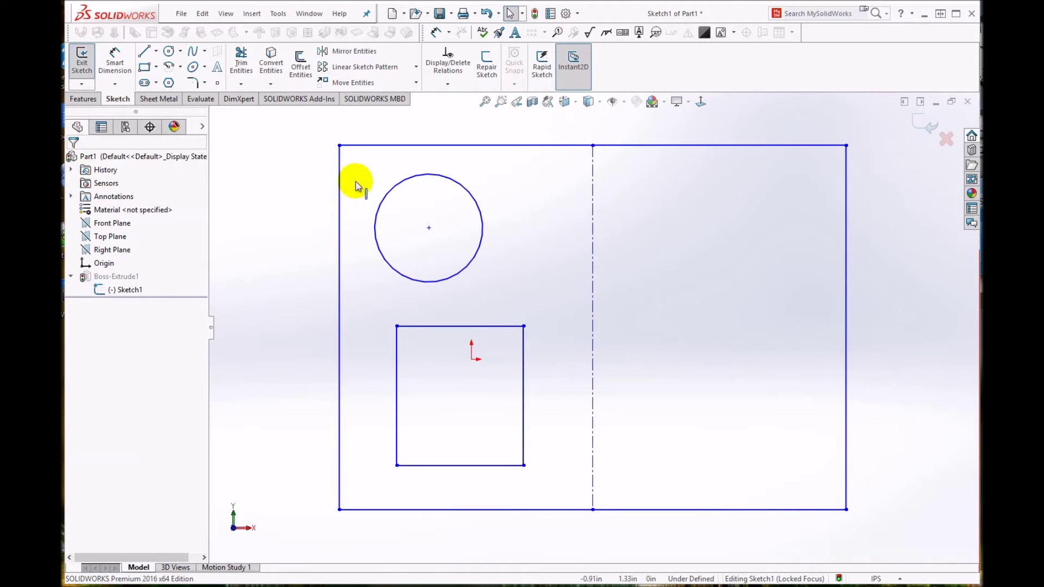
# Mirror the circle and the inner rectangle about the vertical centerline, keeping the originals.
pyautogui.moveTo(309, 159); pyautogui.dragTo(545, 486)
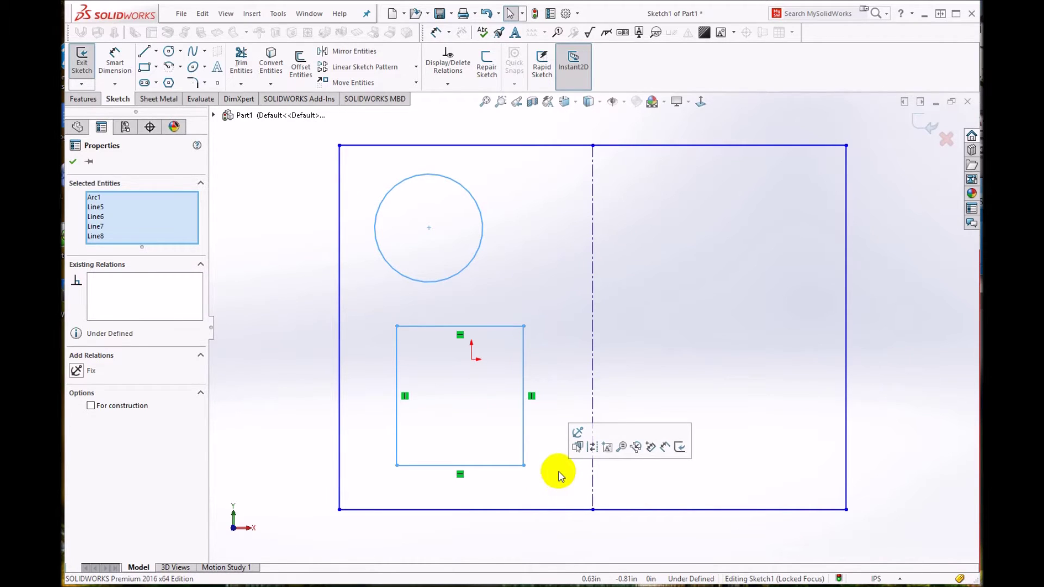
pyautogui.click(352, 56)
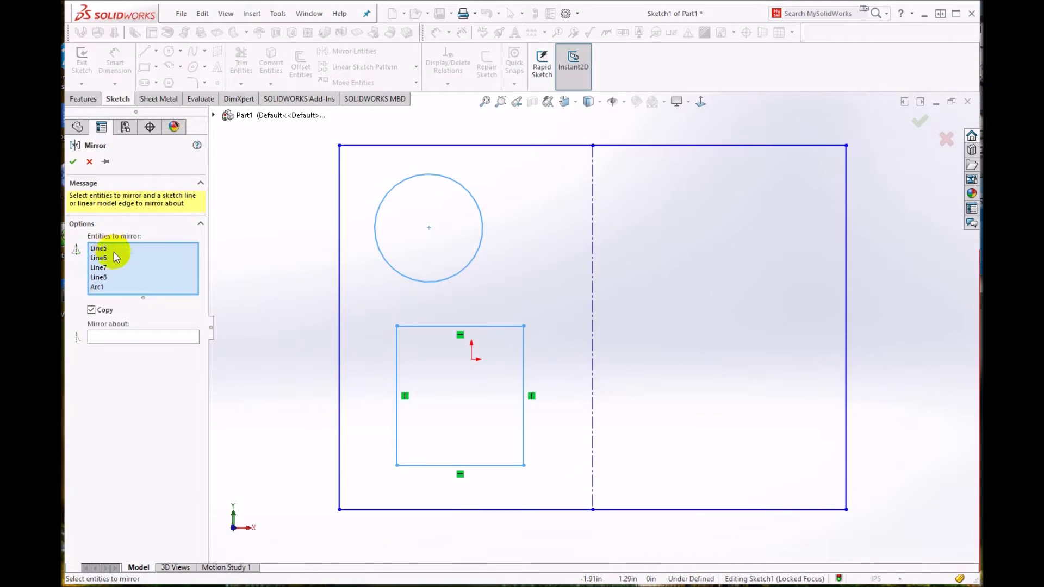
pyautogui.click(121, 337)
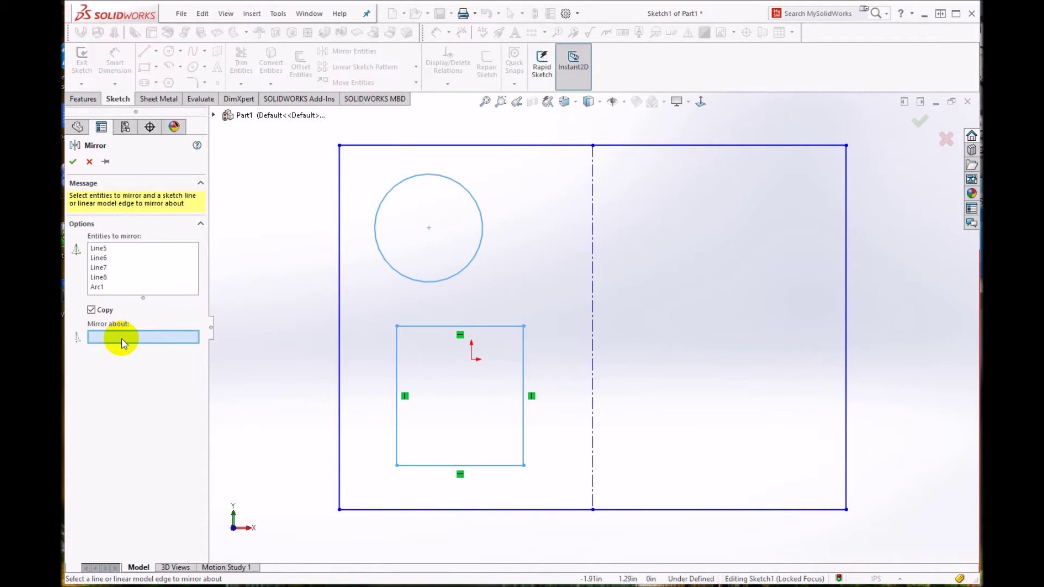
pyautogui.click(592, 254)
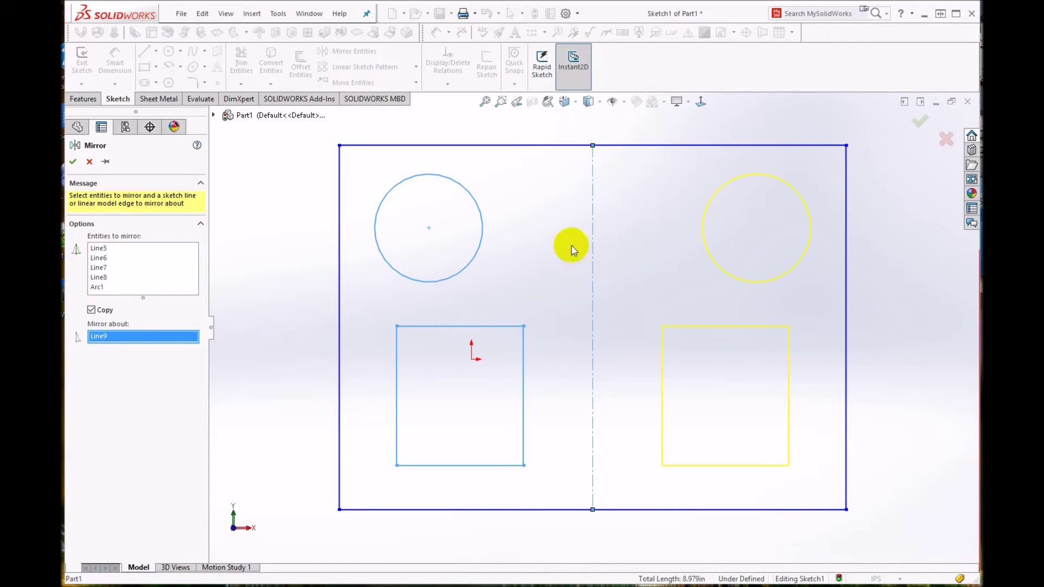
pyautogui.click(73, 162)
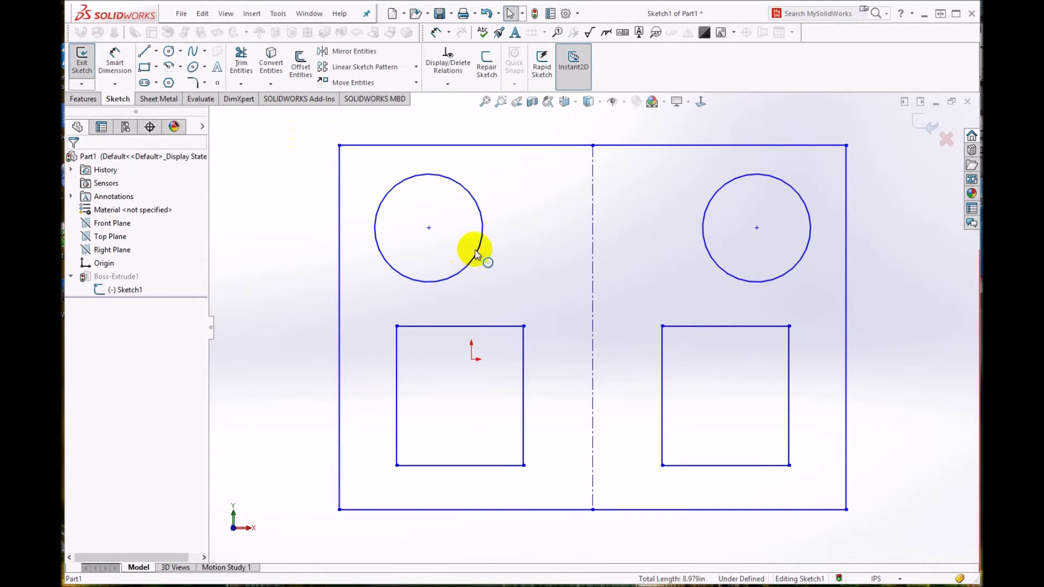
# Lower the left inner rectangle's top edge and move the left circle's center to about X -0.40, Y 0.56 in.
pyautogui.moveTo(429, 228); pyautogui.dragTo(508, 234)
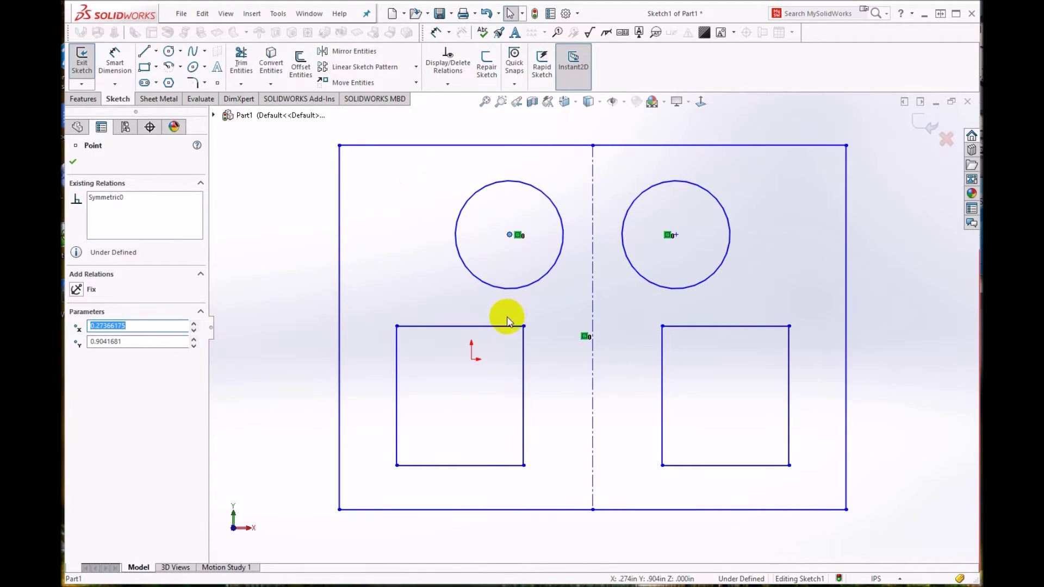
pyautogui.moveTo(495, 327); pyautogui.dragTo(490, 372)
pyautogui.moveTo(509, 234); pyautogui.dragTo(417, 229)
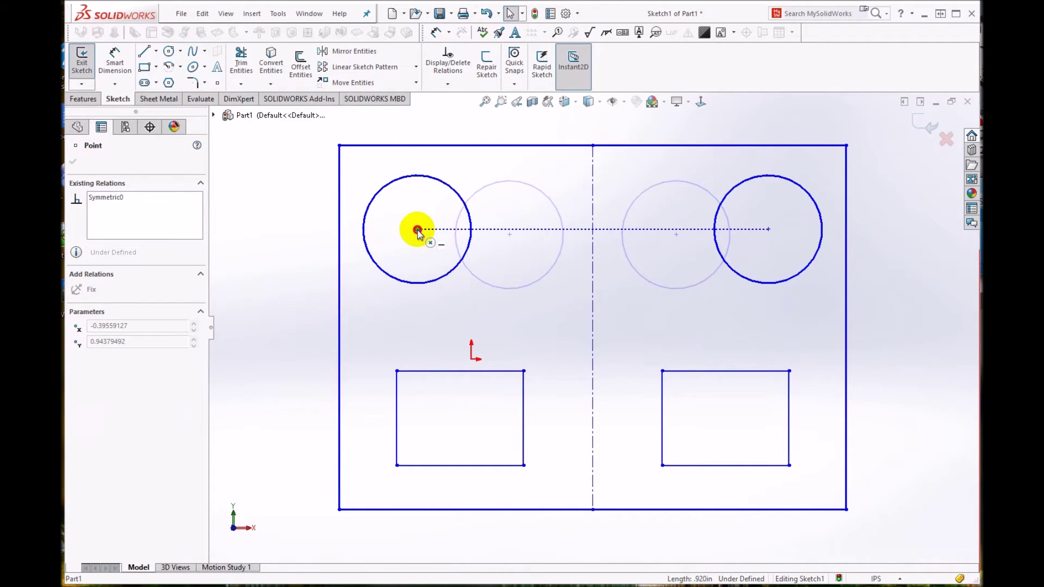
pyautogui.moveTo(416, 229); pyautogui.dragTo(417, 283)
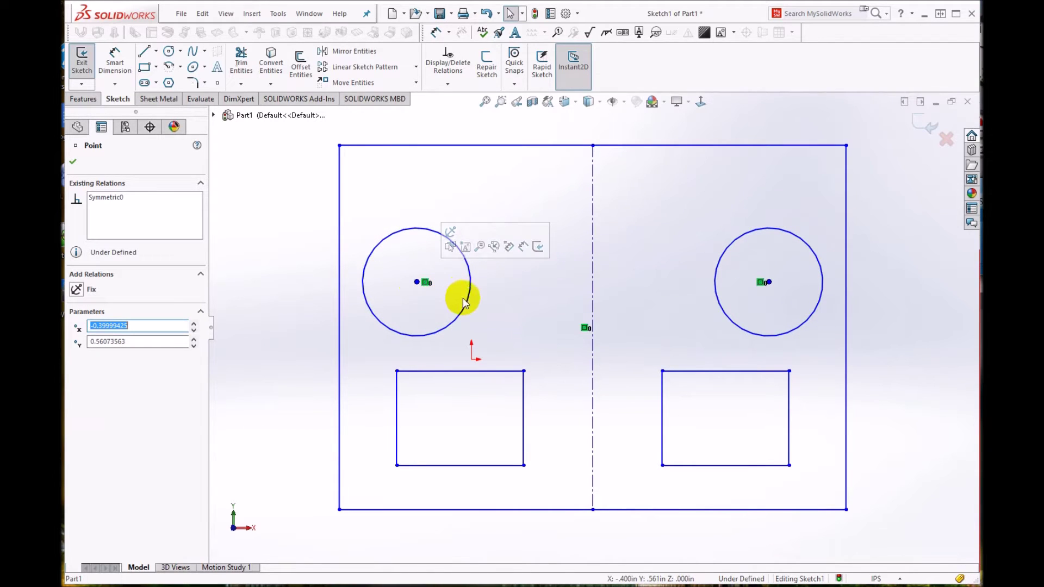
# Shrink the left circle to a radius of about 0.25 in and exit the sketch.
pyautogui.click(423, 231)
pyautogui.moveTo(423, 231)
pyautogui.mouseDown()
pyautogui.moveTo(413, 252)
pyautogui.moveTo(423, 248)
pyautogui.mouseUp()
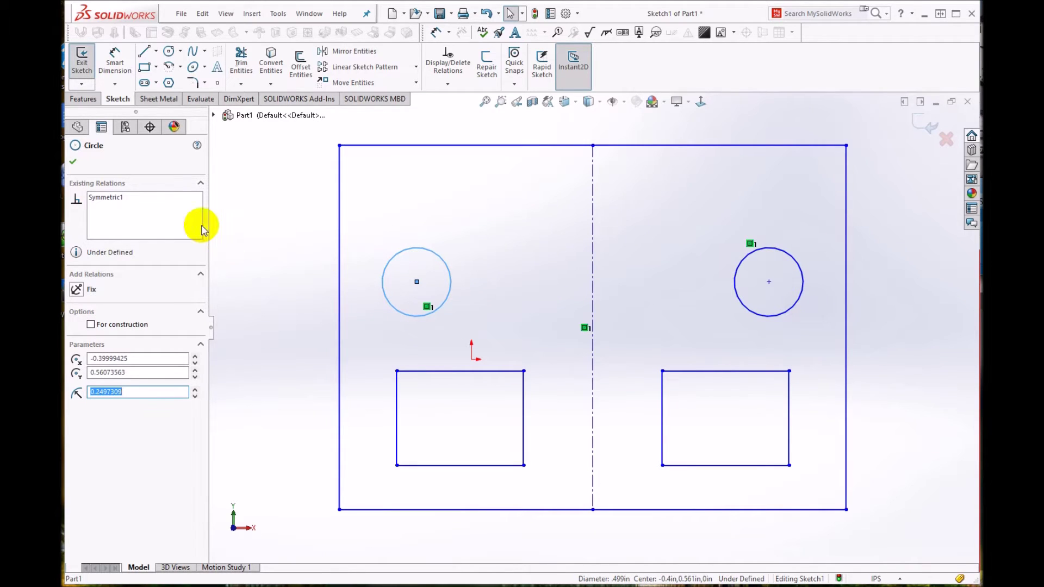
pyautogui.click(73, 162)
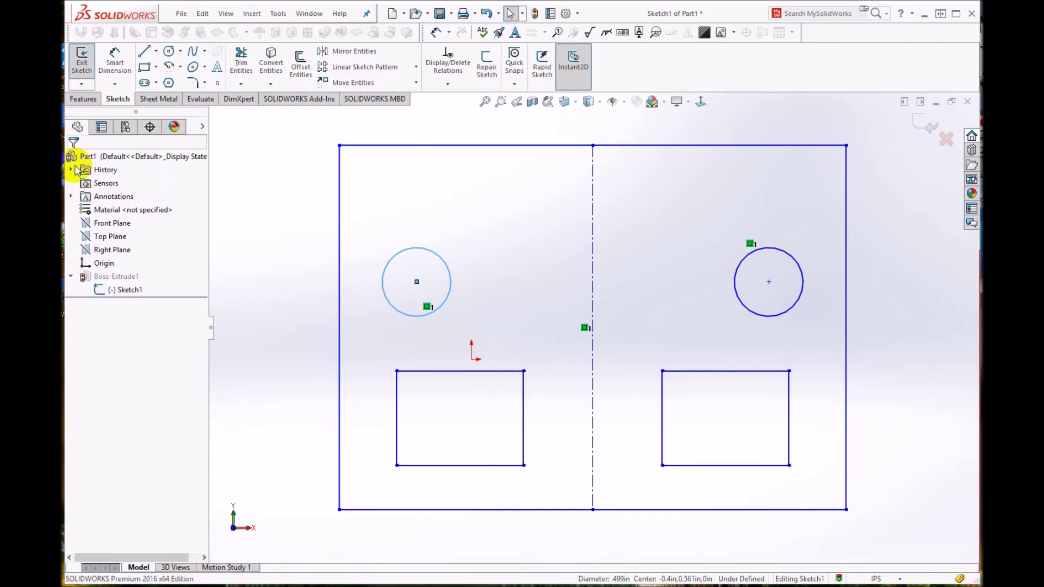
pyautogui.click(927, 134)
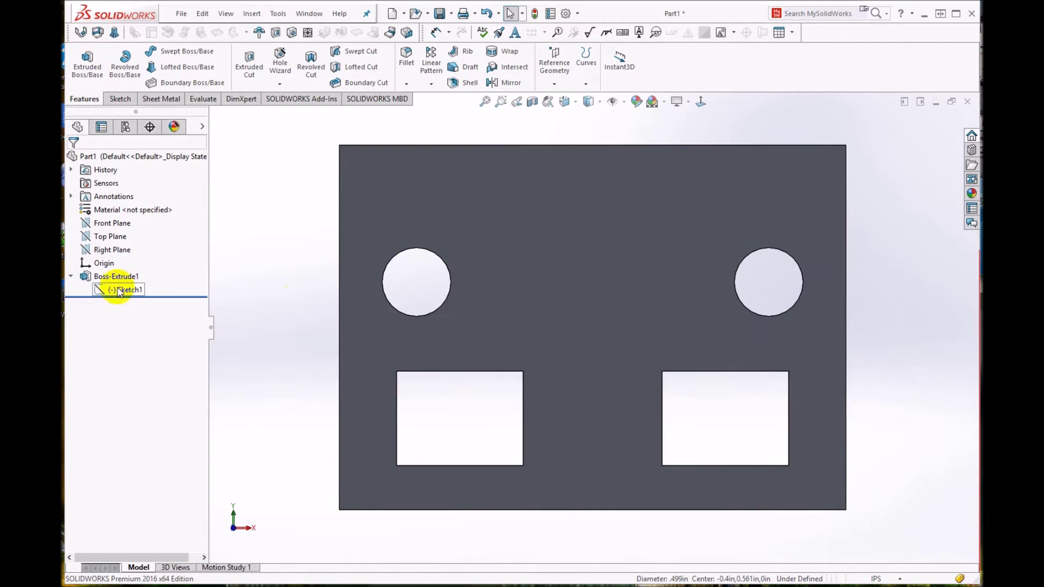
# Reopen the base extrusion's sketch and raise the left inner rectangle's top edge so the rectangle overlaps the circle.
pyautogui.rightClick(118, 292)
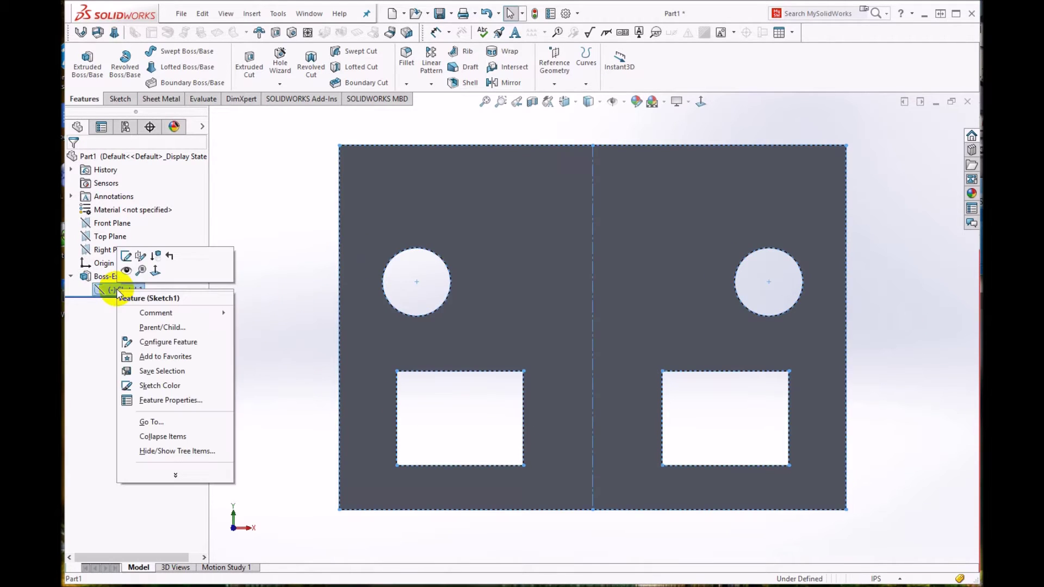
pyautogui.click(122, 259)
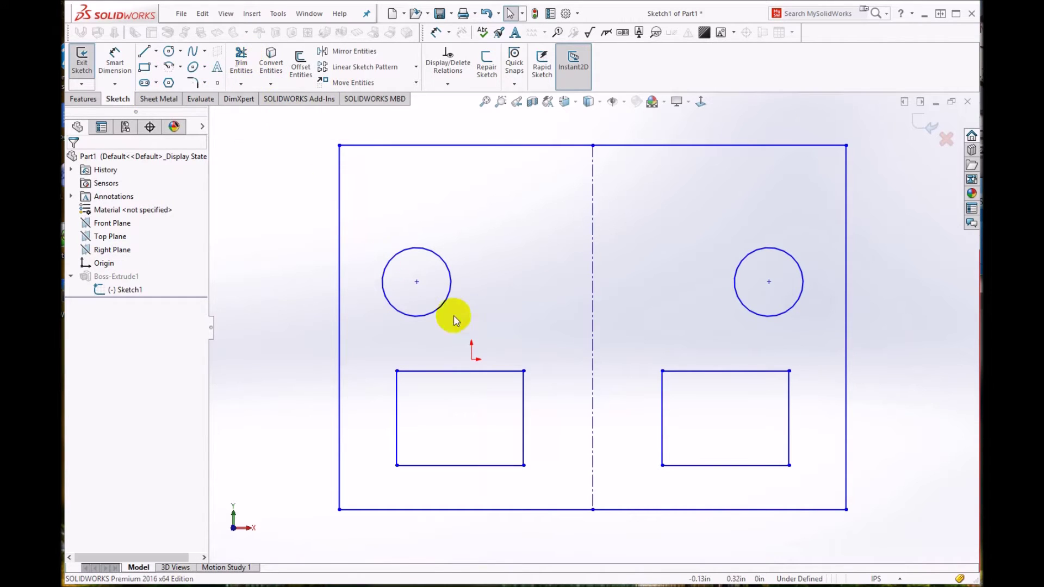
pyautogui.moveTo(503, 375); pyautogui.dragTo(513, 285)
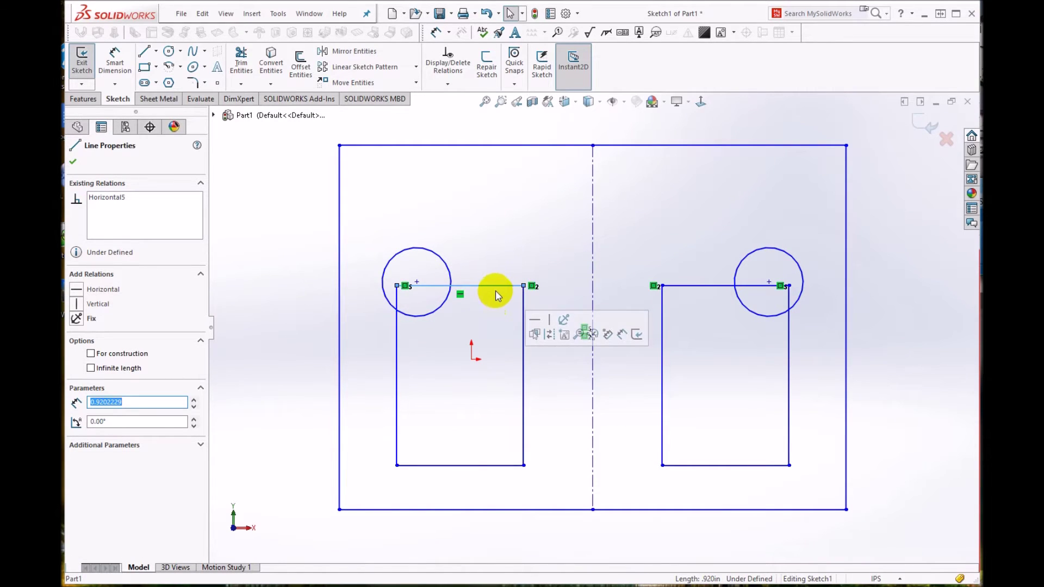
pyautogui.click(73, 161)
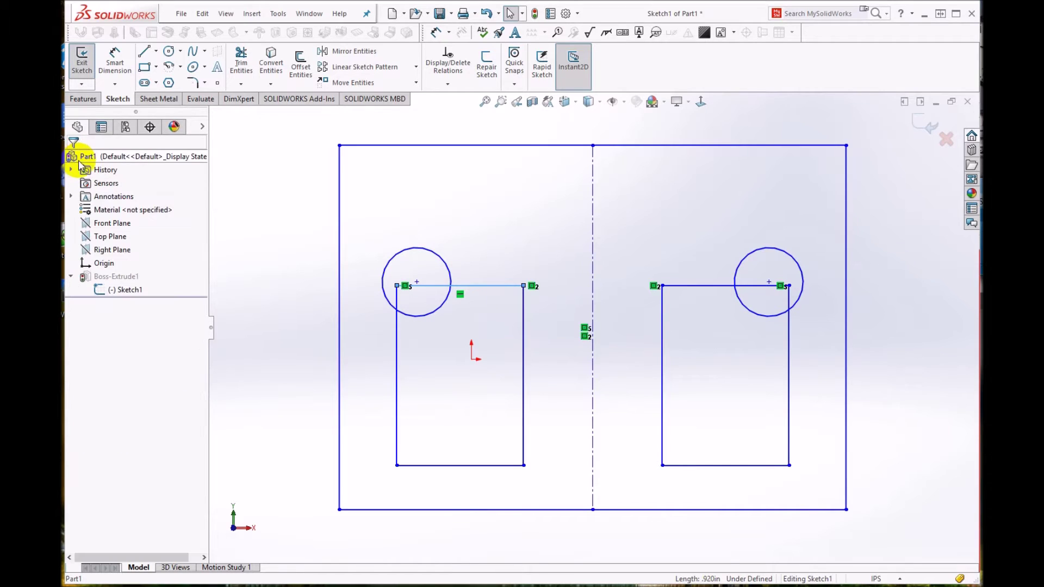
pyautogui.scroll(4, 410, 299)
pyautogui.scroll(-4, 409, 299)
pyautogui.scroll(-5, 783, 361)
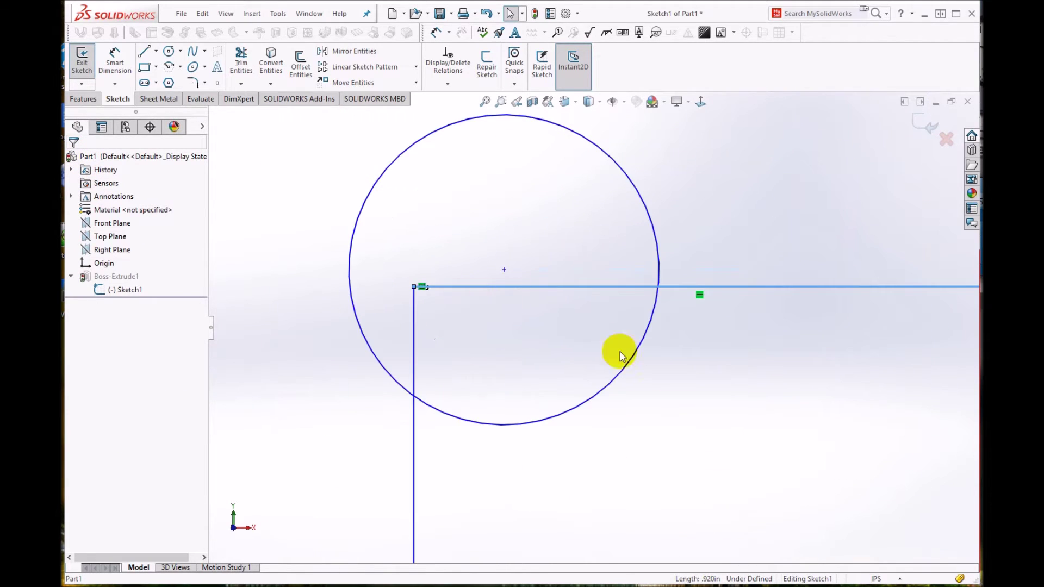
# Power-trim the overlapping segments inside the left circle and rectangle so they form one continuous closed profile.
pyautogui.scroll(5, 660, 328)
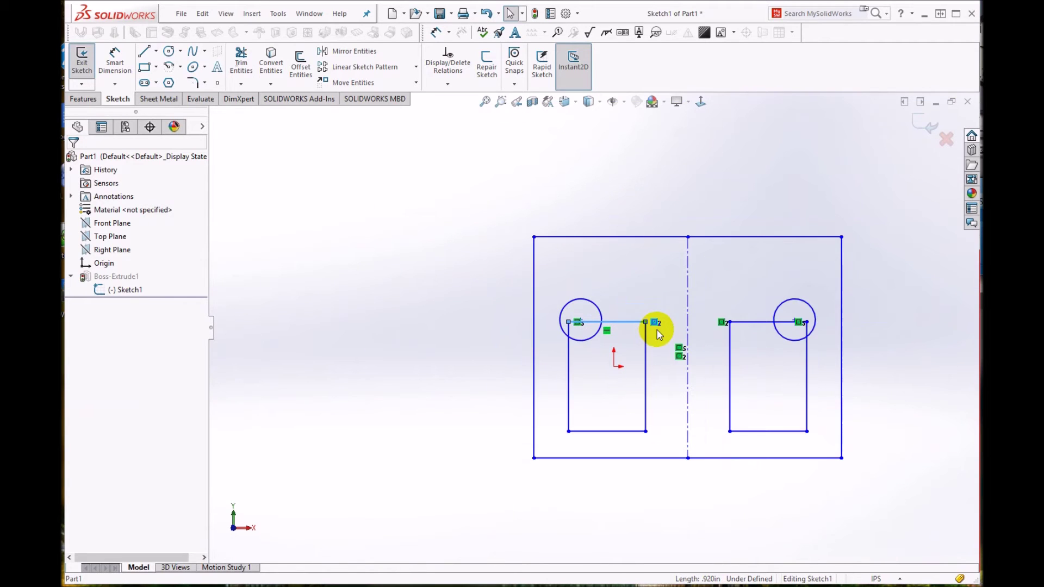
pyautogui.scroll(-1, 658, 329)
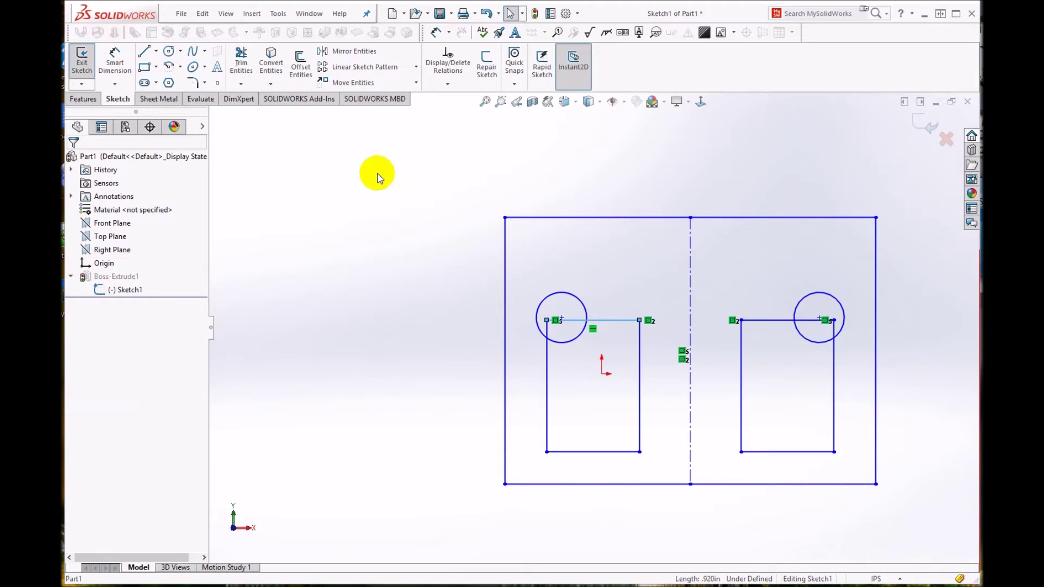
pyautogui.click(242, 60)
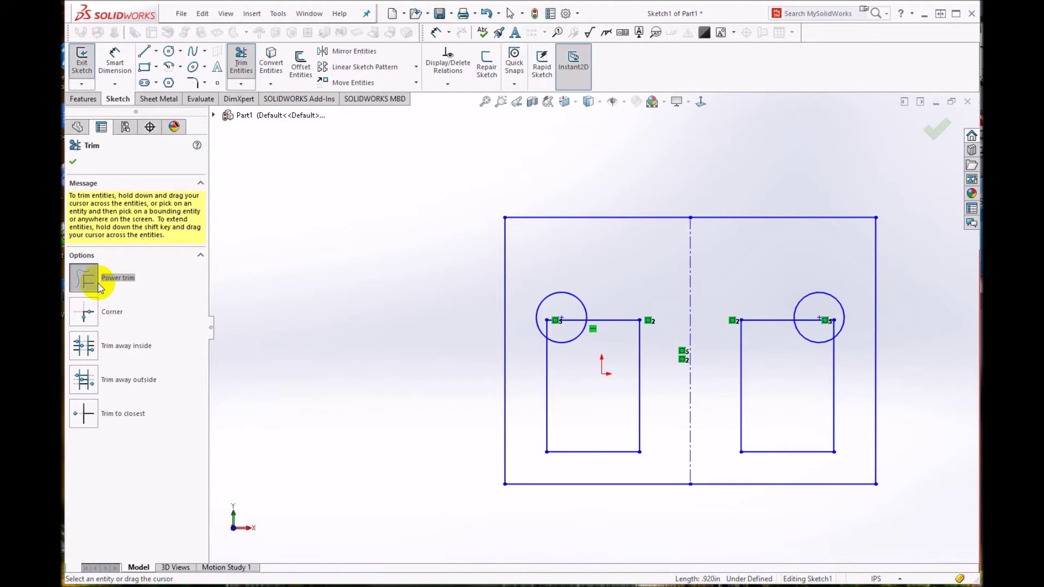
pyautogui.click(581, 344)
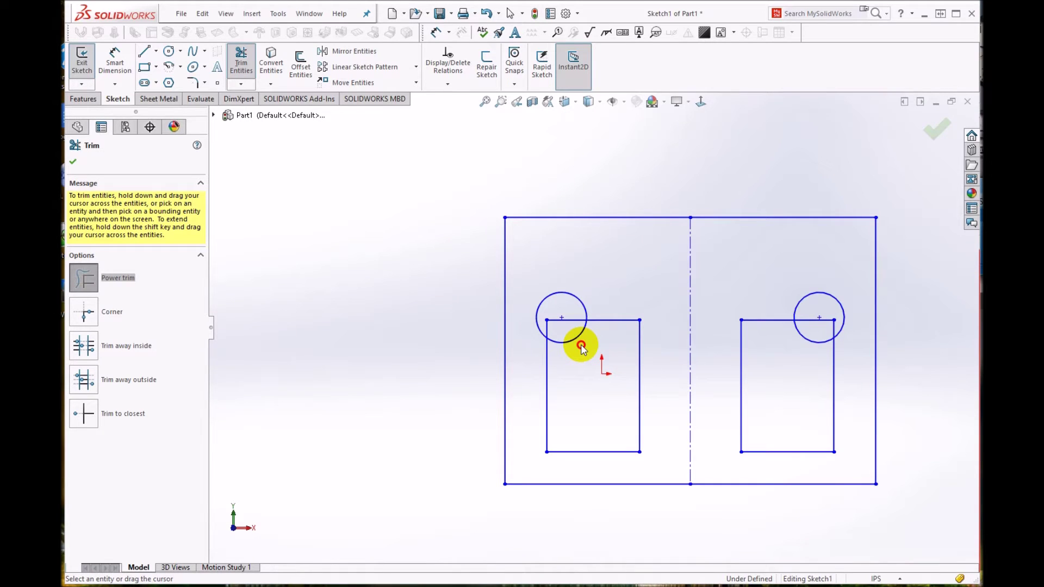
pyautogui.moveTo(580, 345)
pyautogui.mouseDown()
pyautogui.moveTo(568, 312)
pyautogui.moveTo(552, 308)
pyautogui.moveTo(543, 319)
pyautogui.moveTo(555, 330)
pyautogui.mouseUp()
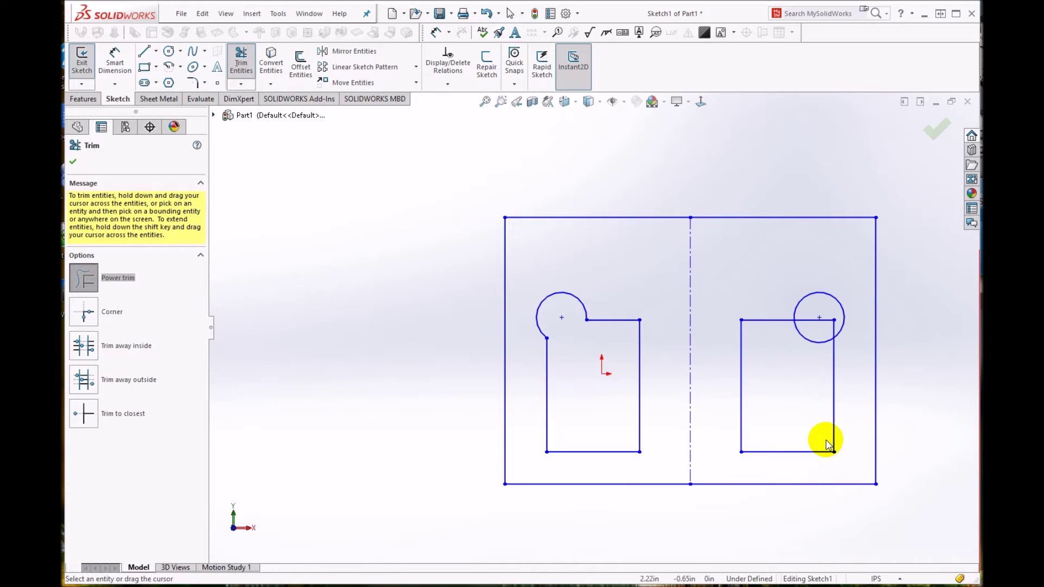
pyautogui.click(74, 163)
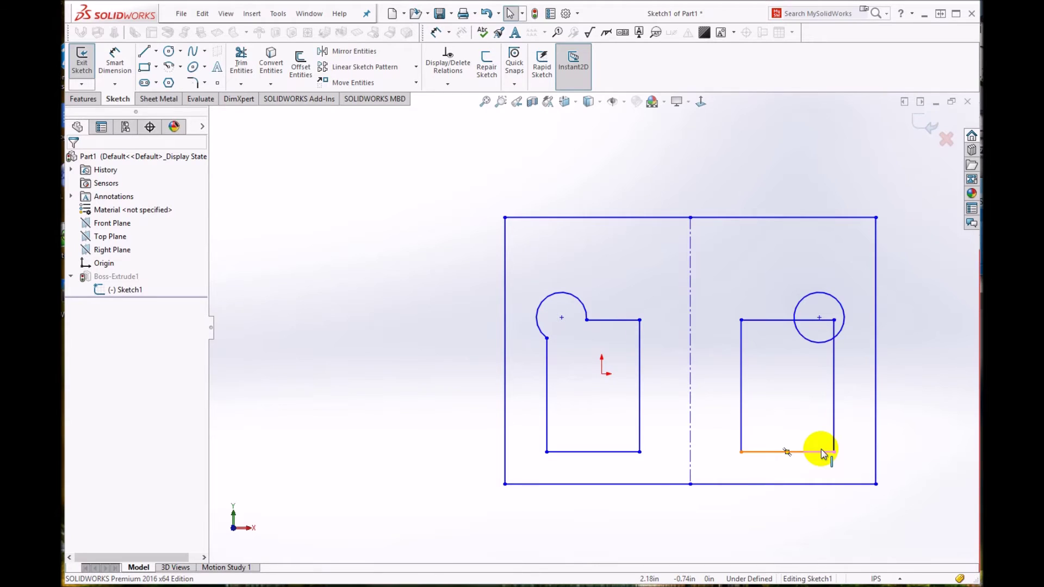
# Raise the bottom edge of the left profile to shorten its rectangular part.
pyautogui.click(608, 455)
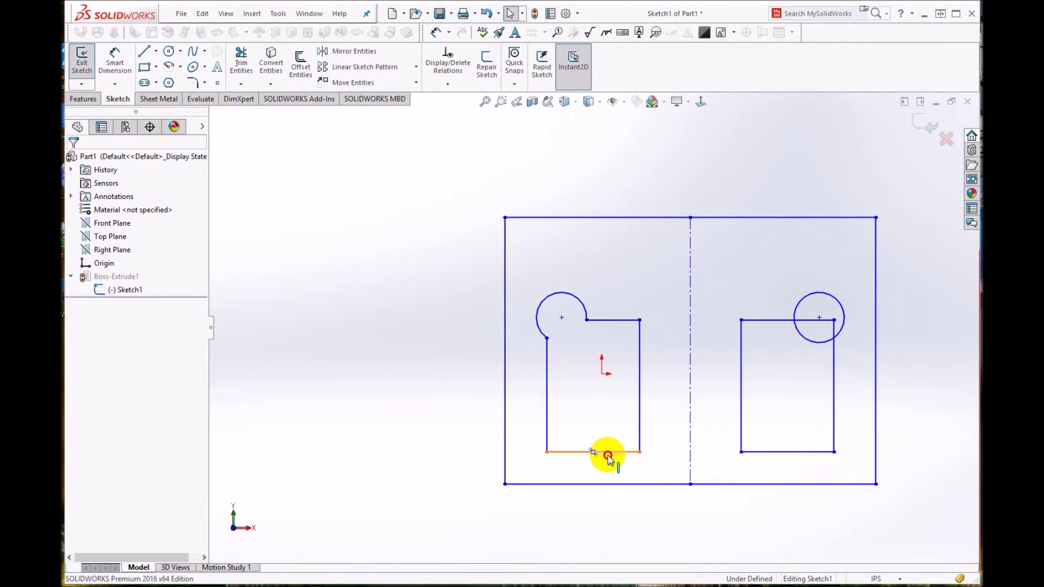
pyautogui.moveTo(608, 455); pyautogui.dragTo(610, 427)
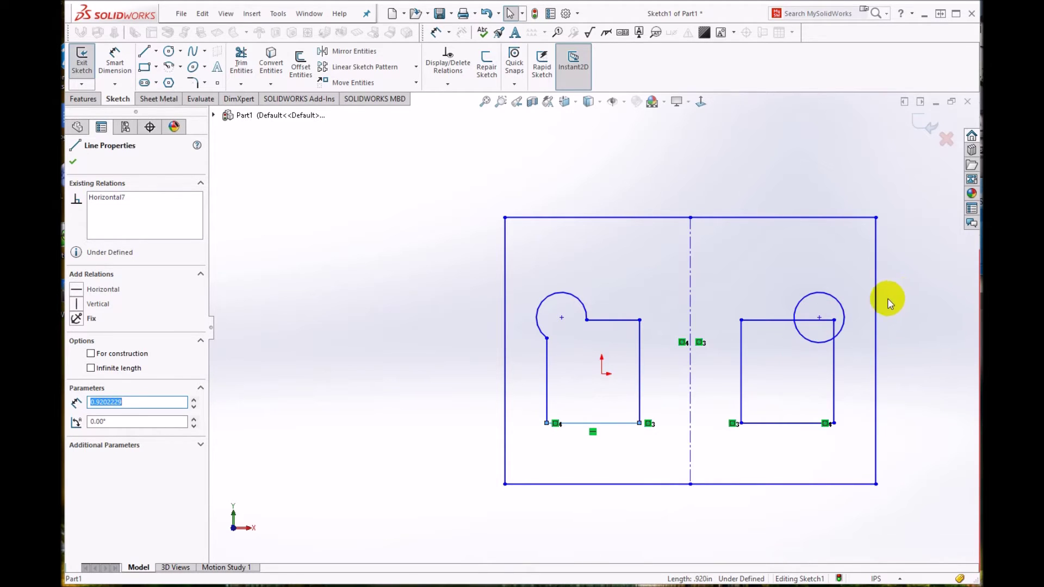
pyautogui.click(73, 162)
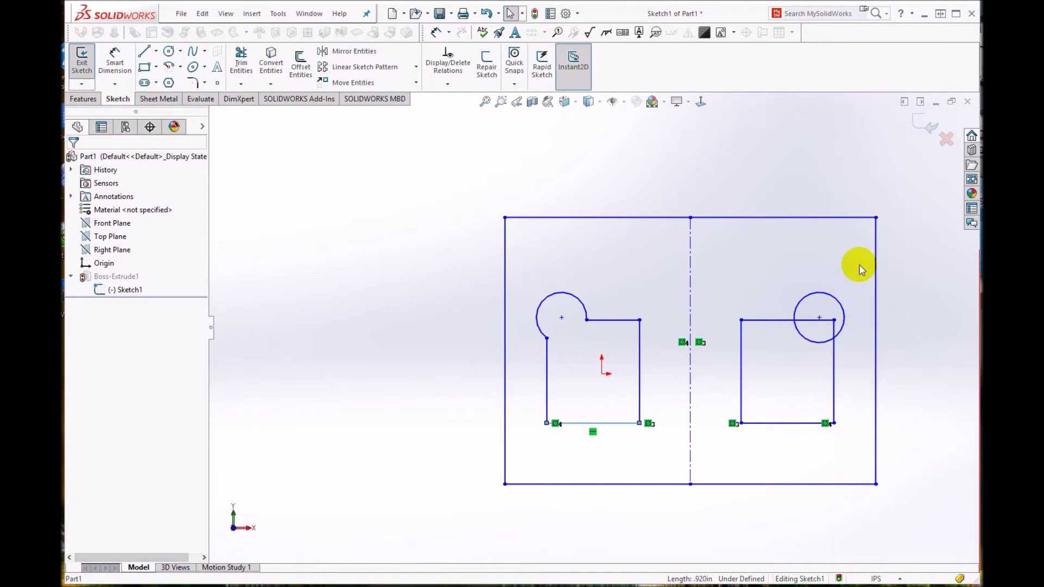
# Replace the right circle and rectangle with a mirrored copy of the trimmed left profile about the vertical centerline, and exit the sketch.
pyautogui.moveTo(849, 266); pyautogui.dragTo(708, 466)
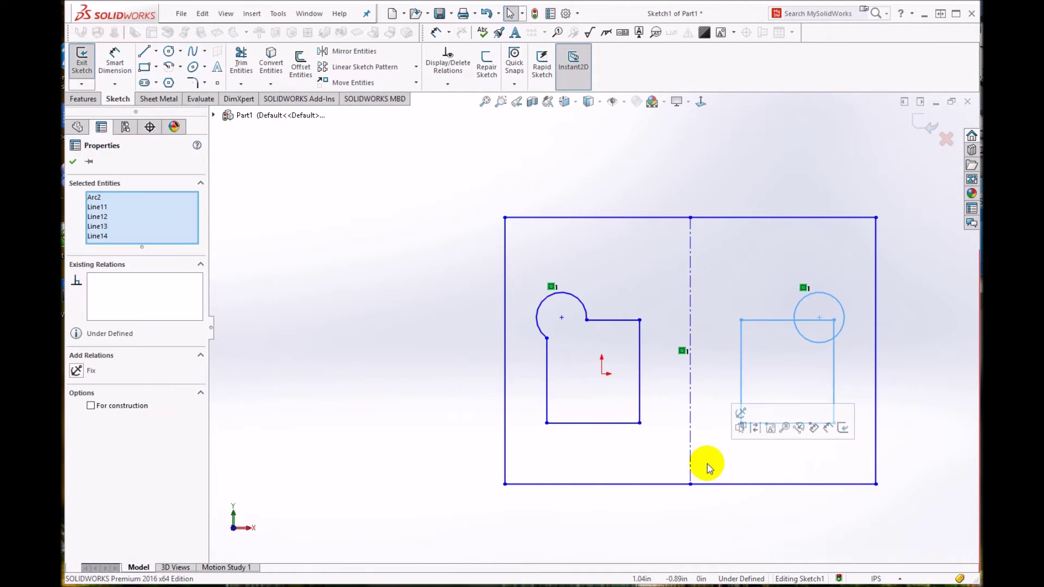
pyautogui.press('Delete')
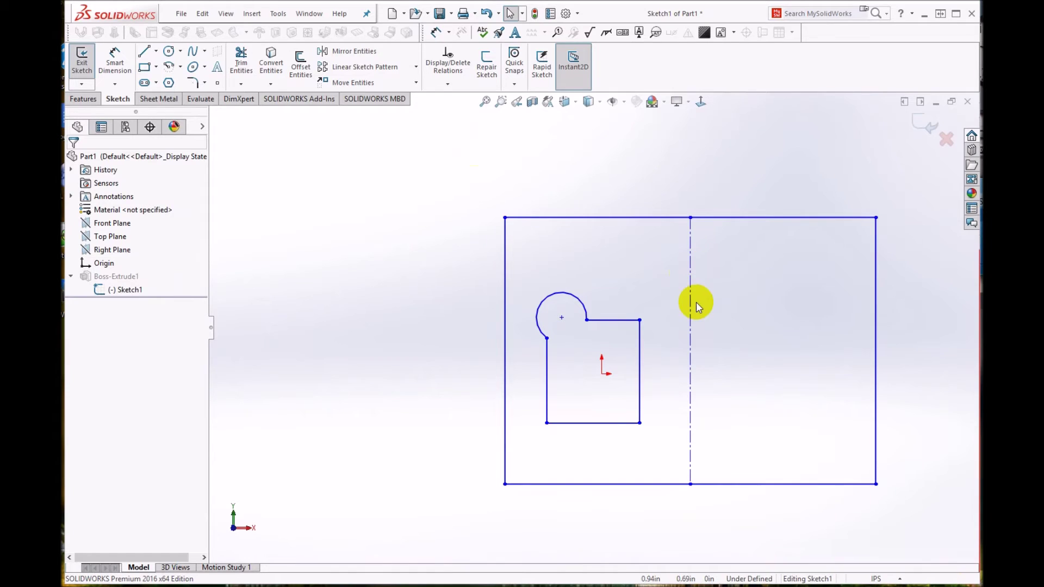
pyautogui.click(368, 54)
pyautogui.moveTo(531, 264); pyautogui.dragTo(667, 442)
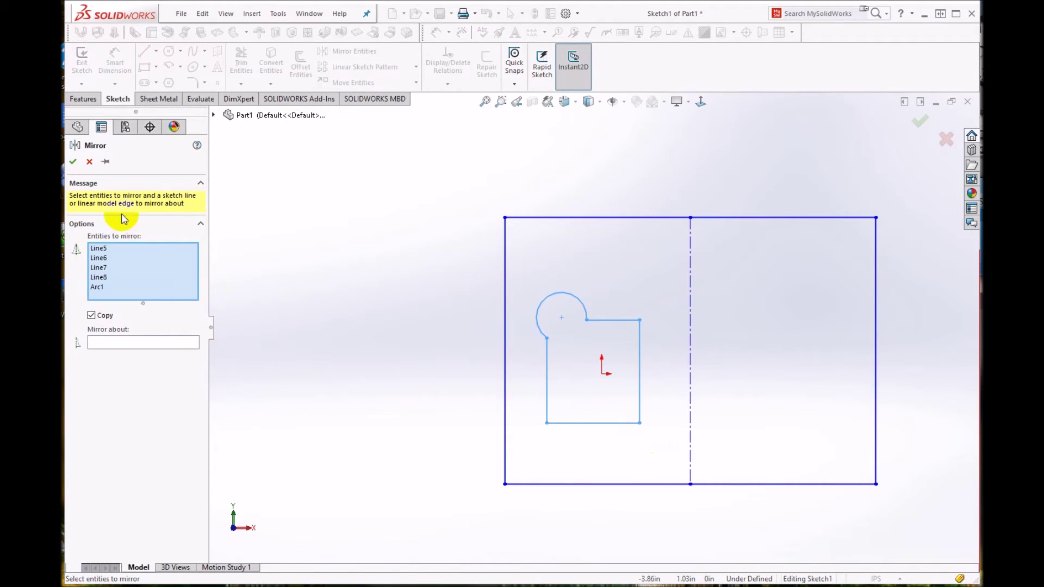
pyautogui.click(132, 342)
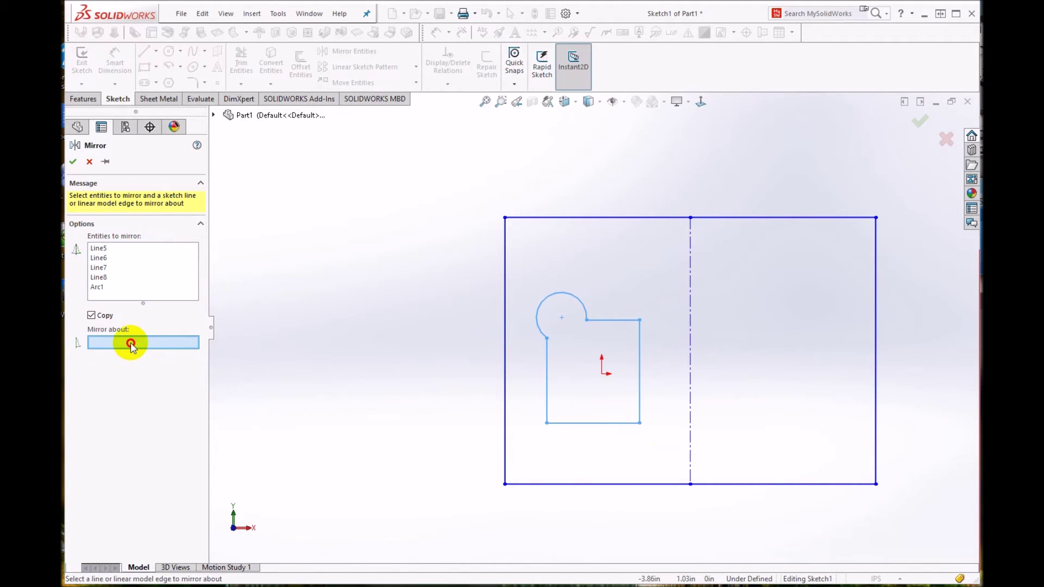
pyautogui.click(692, 292)
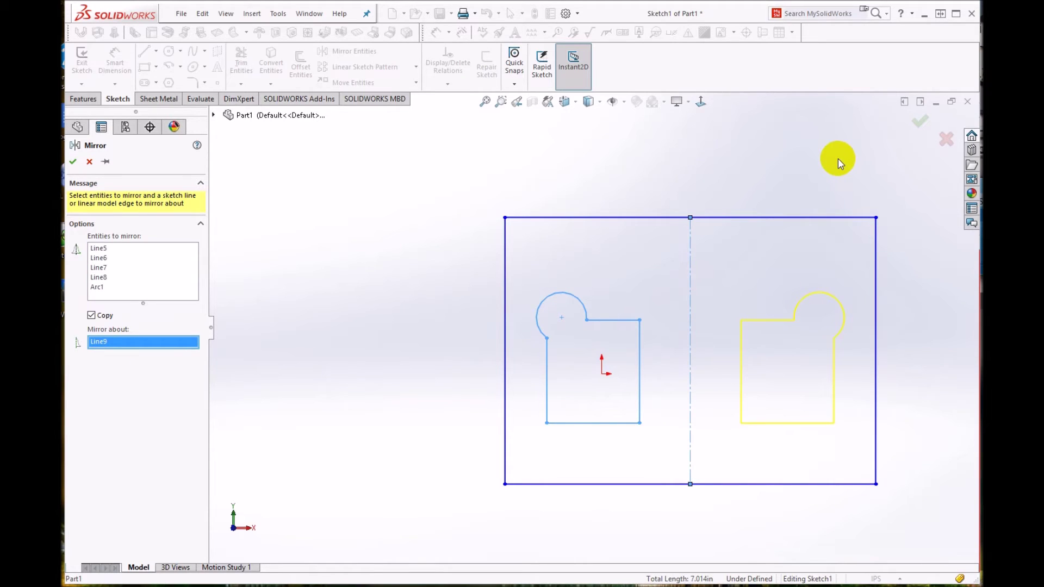
pyautogui.click(920, 121)
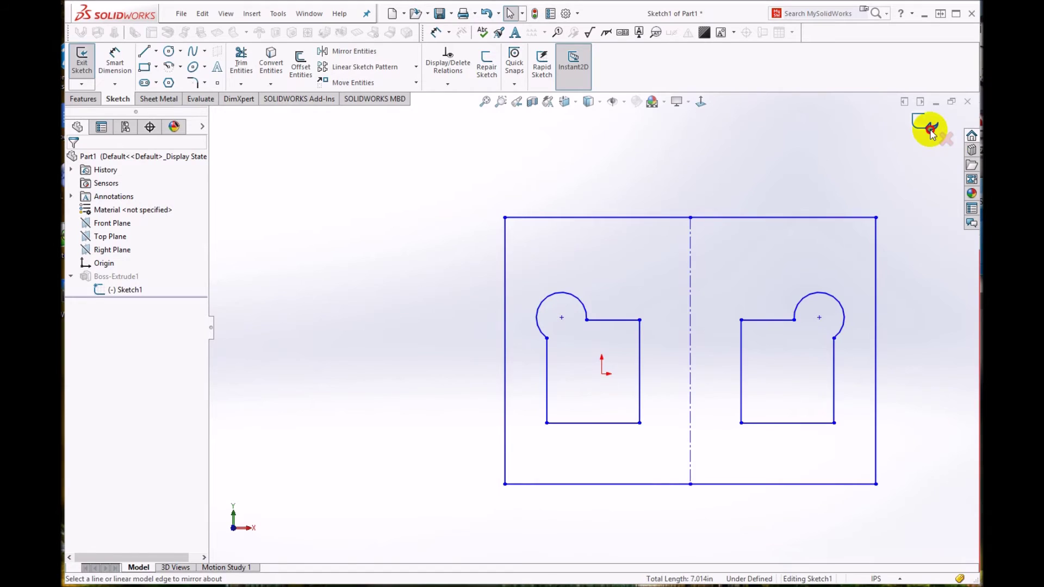
pyautogui.click(930, 133)
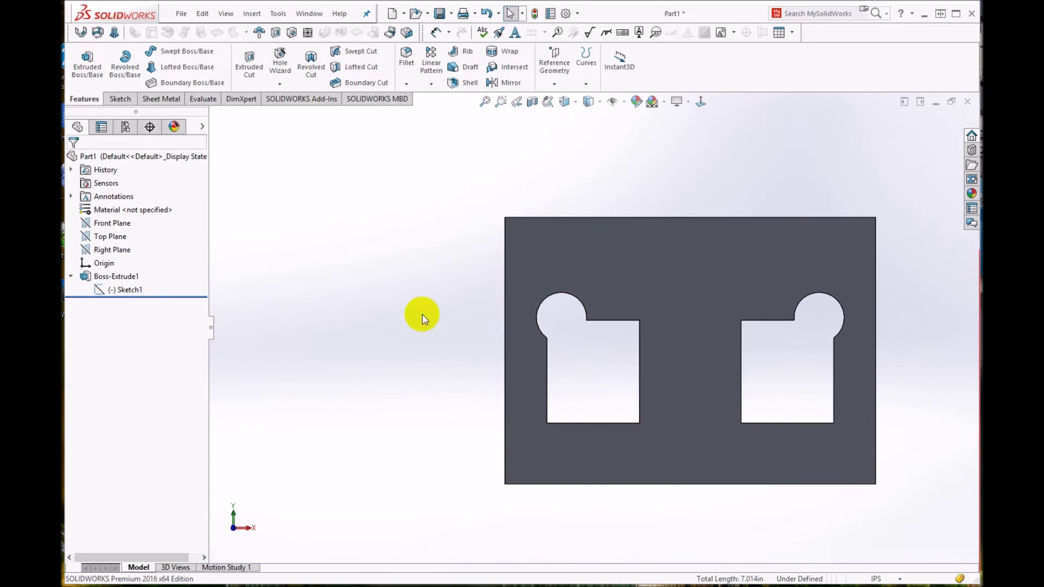
# Reopen the base extrusion's sketch and offset the entire left profile outward by 0.10 in with a dimension added.
pyautogui.rightClick(131, 291)
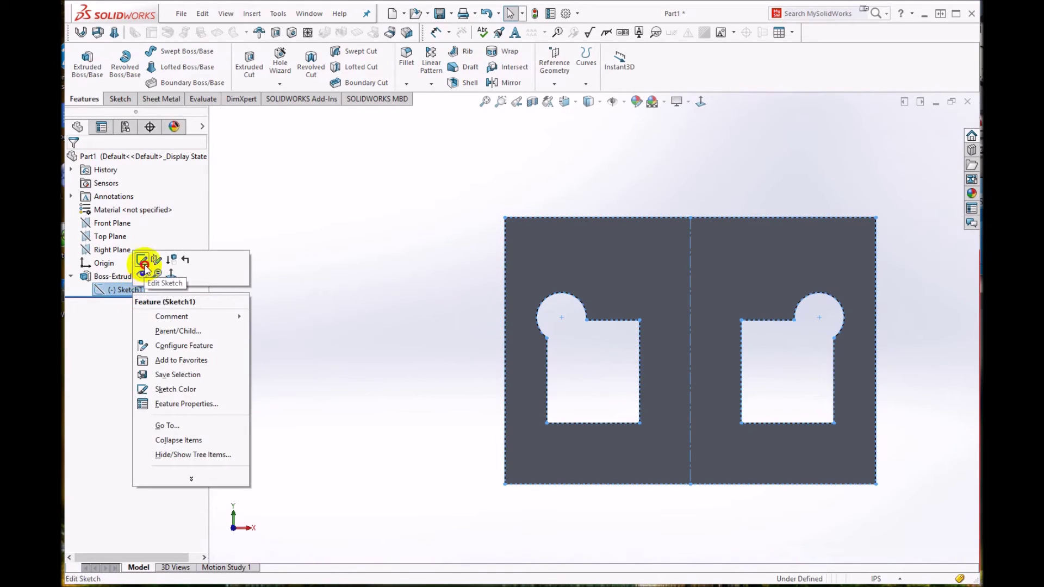
pyautogui.click(143, 260)
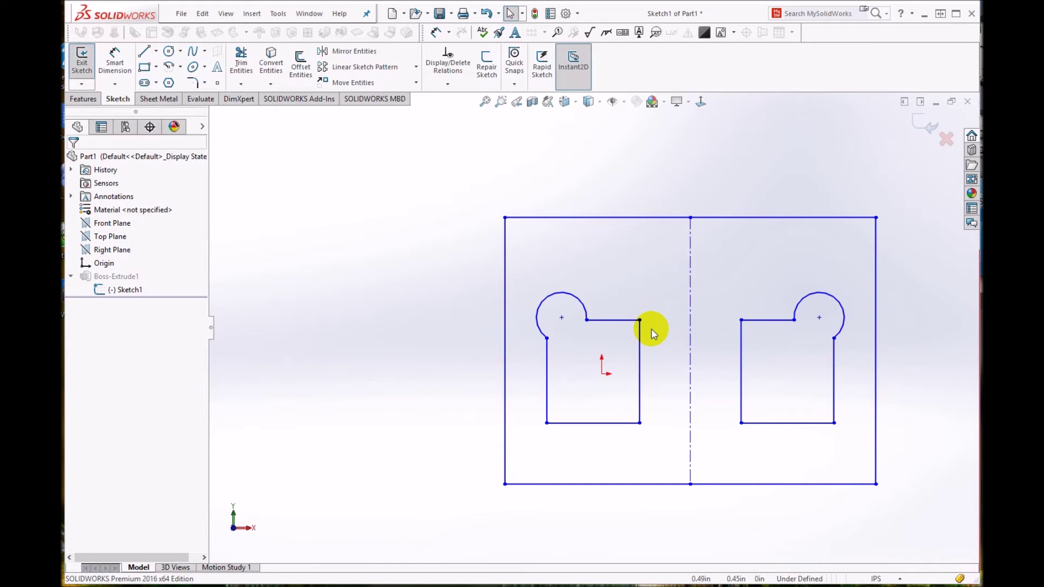
pyautogui.scroll(-3, 605, 376)
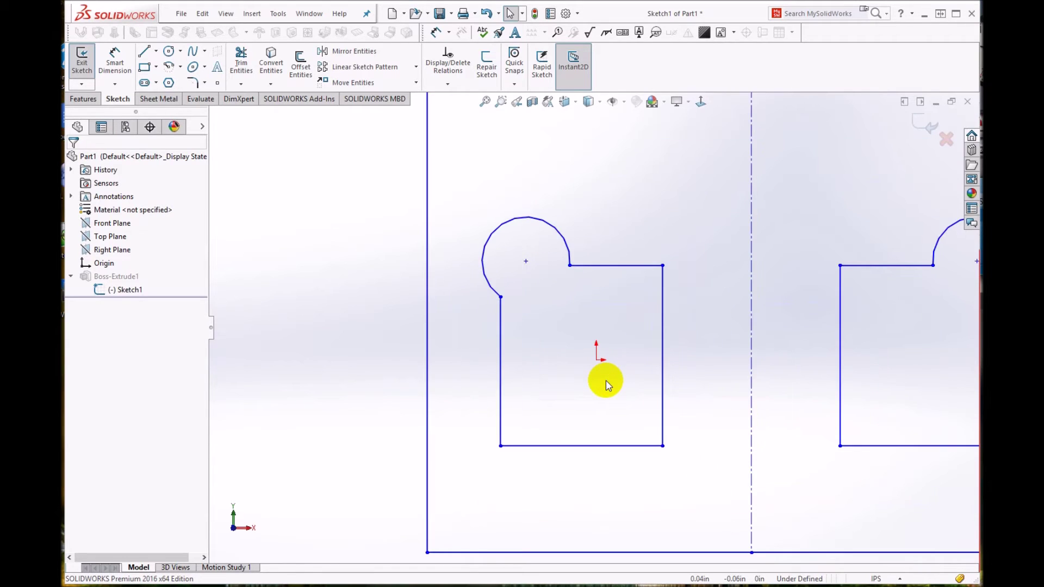
pyautogui.scroll(-1, 564, 291)
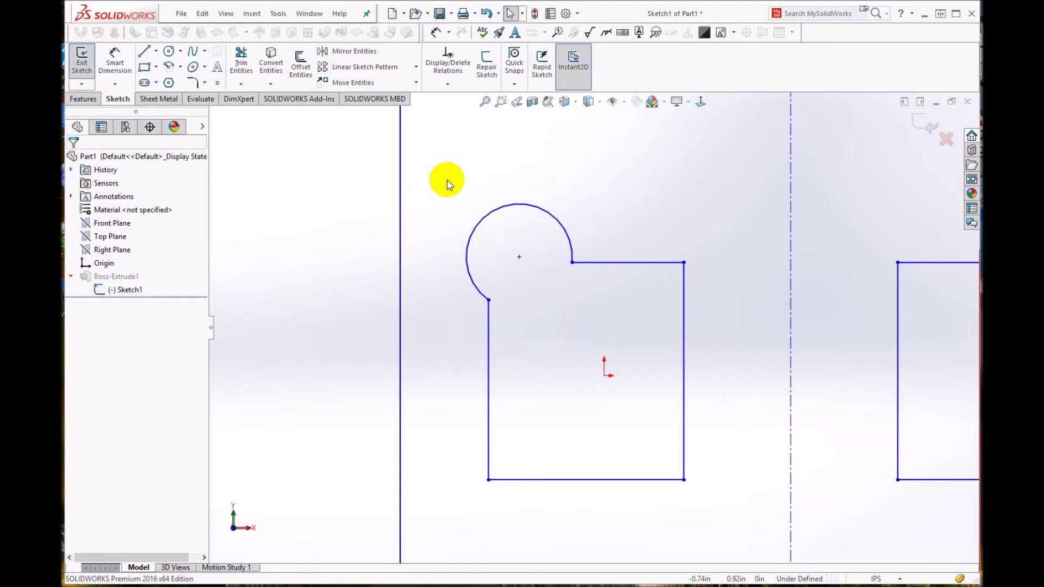
pyautogui.click(302, 62)
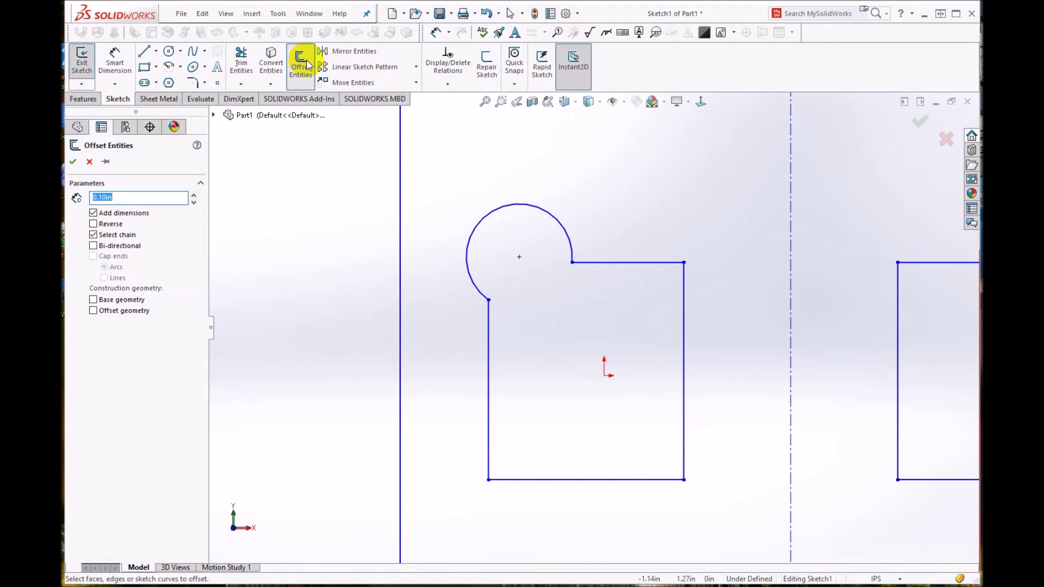
pyautogui.click(614, 263)
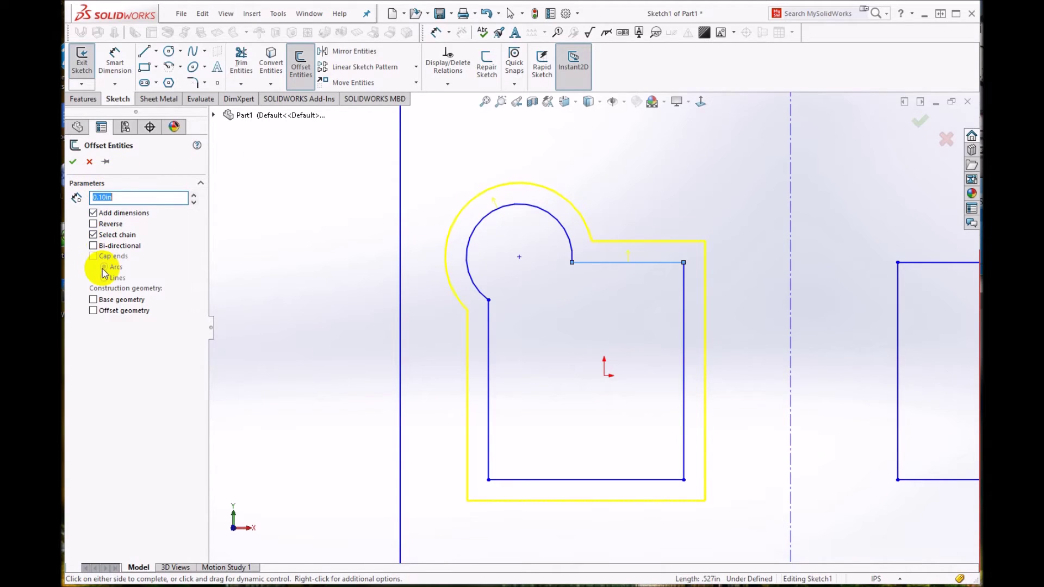
pyautogui.click(94, 224)
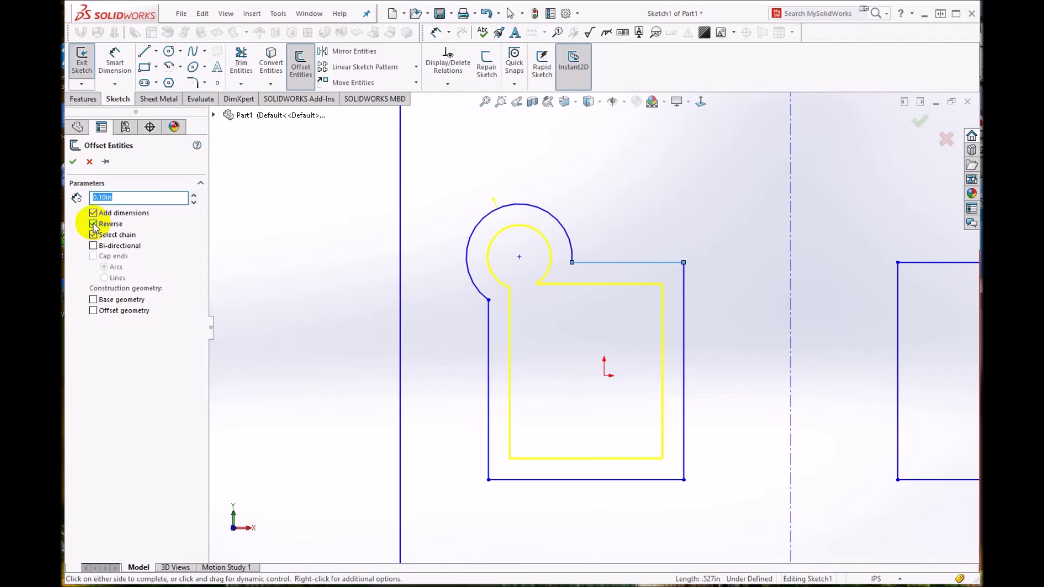
pyautogui.click(94, 225)
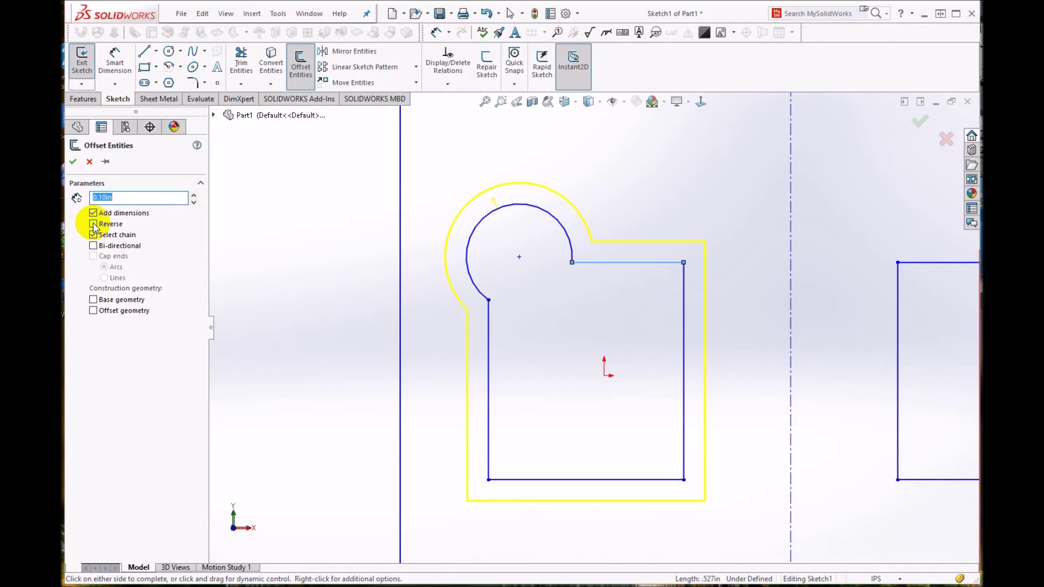
pyautogui.click(73, 162)
# Remove the right profile, the plate's outer rectangle and the centerline, keeping only the left profile and its offset.
pyautogui.press('f')
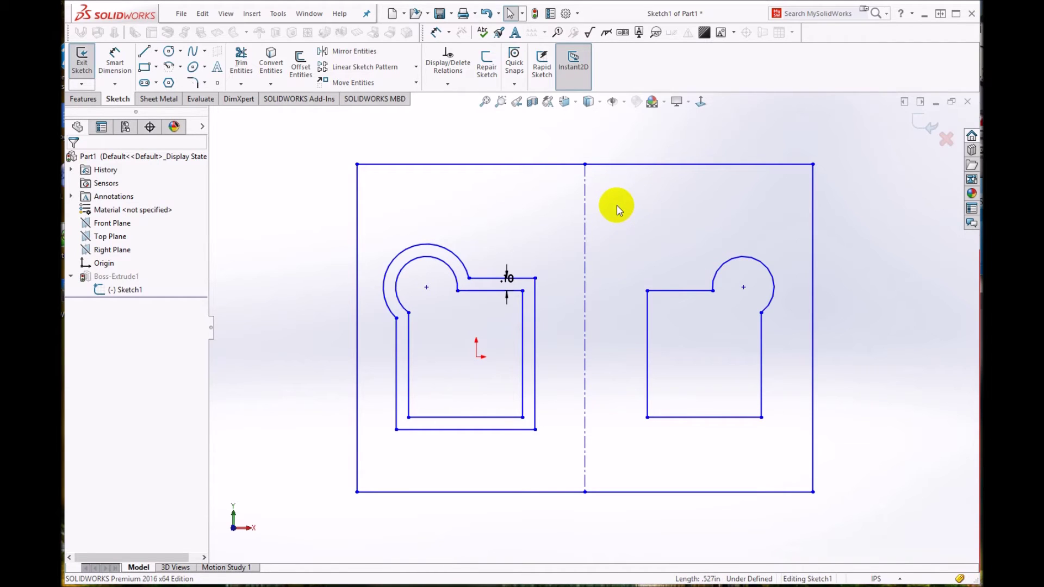
pyautogui.moveTo(615, 205); pyautogui.dragTo(851, 473)
pyautogui.press('Delete')
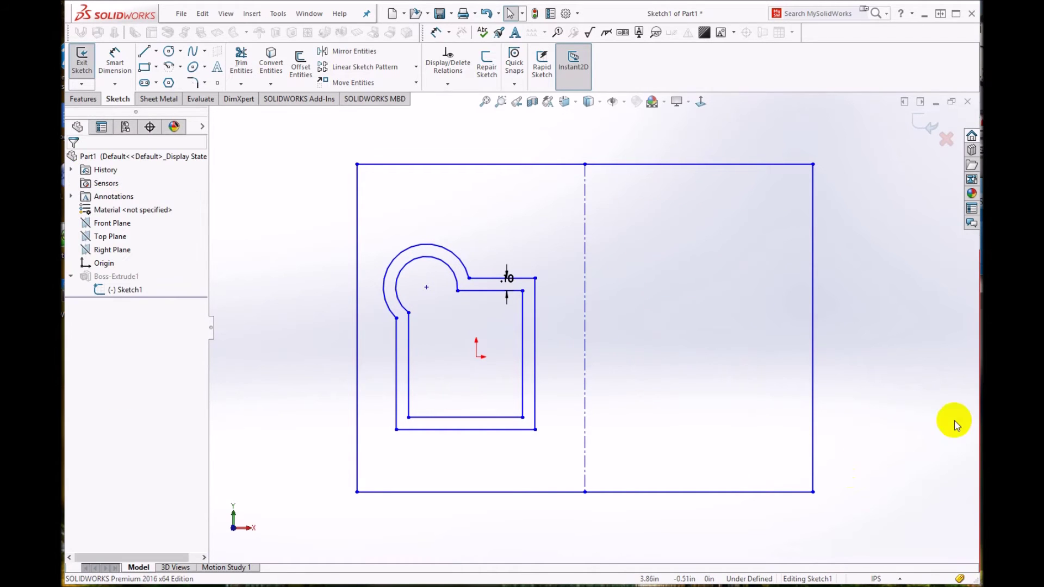
pyautogui.click(663, 164)
pyautogui.moveTo(285, 136)
pyautogui.mouseDown()
pyautogui.moveTo(827, 233)
pyautogui.moveTo(879, 218)
pyautogui.mouseUp()
pyautogui.press('Delete')
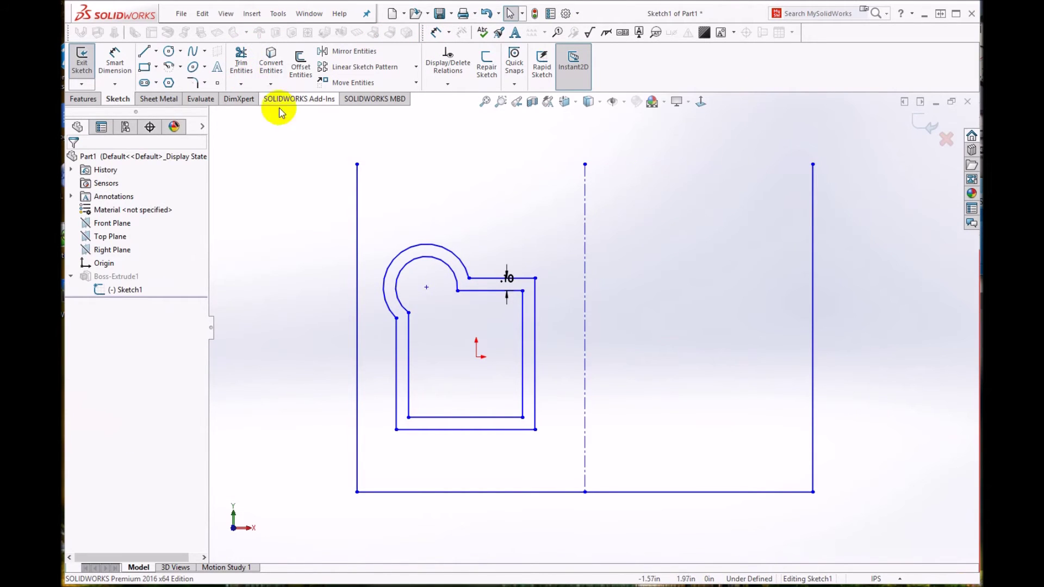
pyautogui.click(239, 62)
pyautogui.moveTo(280, 228)
pyautogui.mouseDown()
pyautogui.moveTo(368, 196)
pyautogui.moveTo(239, 384)
pyautogui.moveTo(372, 478)
pyautogui.moveTo(527, 545)
pyautogui.moveTo(628, 452)
pyautogui.moveTo(762, 524)
pyautogui.moveTo(837, 369)
pyautogui.mouseUp()
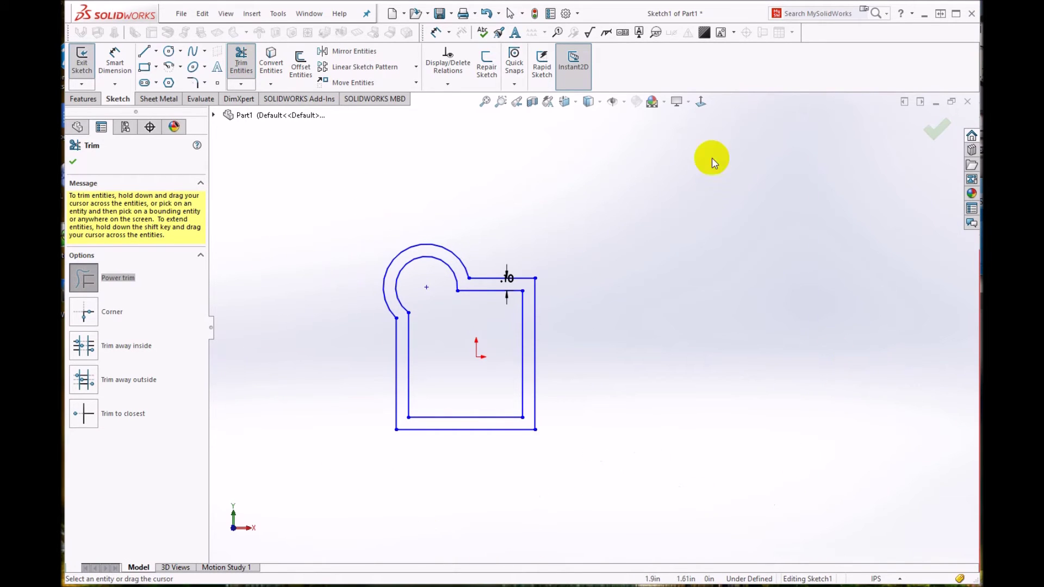
# Finish trimming, exit the sketch to rebuild the extrusion, and view the resulting frame at an angle.
pyautogui.scroll(-5, 408, 366)
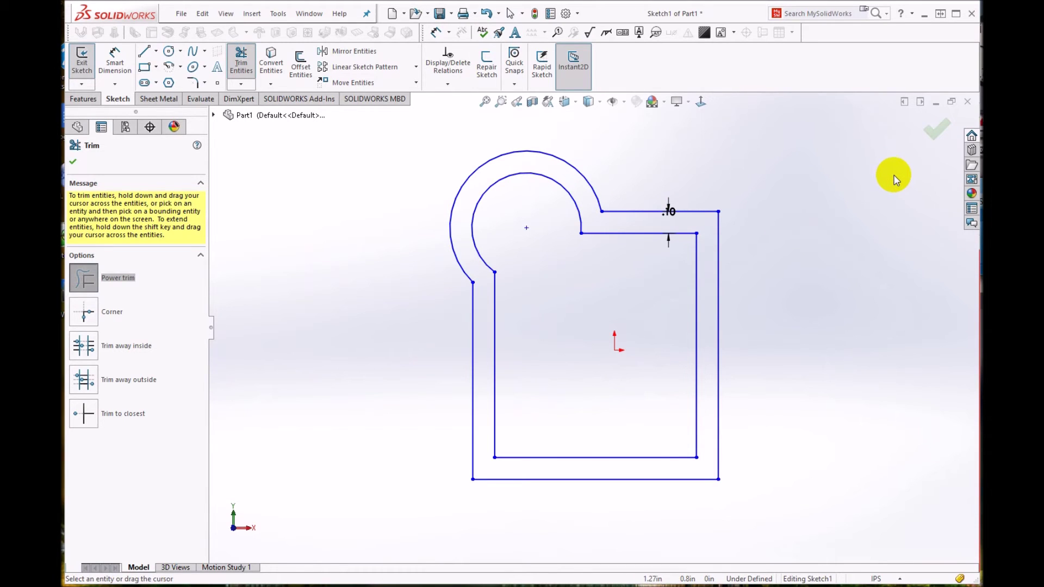
pyautogui.click(932, 132)
pyautogui.click(923, 132)
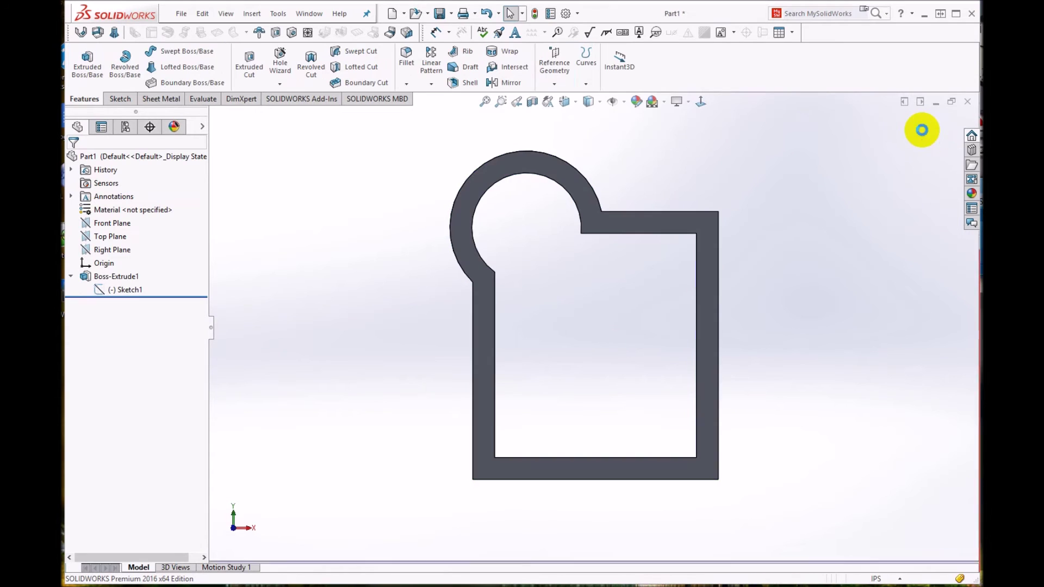
pyautogui.moveTo(776, 272)
pyautogui.mouseDown(button='middle')
pyautogui.moveTo(693, 291)
pyautogui.moveTo(650, 321)
pyautogui.moveTo(692, 308)
pyautogui.moveTo(682, 336)
pyautogui.moveTo(700, 341)
pyautogui.moveTo(691, 333)
pyautogui.moveTo(690, 351)
pyautogui.moveTo(690, 315)
pyautogui.moveTo(765, 291)
pyautogui.moveTo(772, 266)
pyautogui.moveTo(710, 328)
pyautogui.moveTo(745, 287)
pyautogui.moveTo(722, 340)
pyautogui.mouseUp(button='middle')
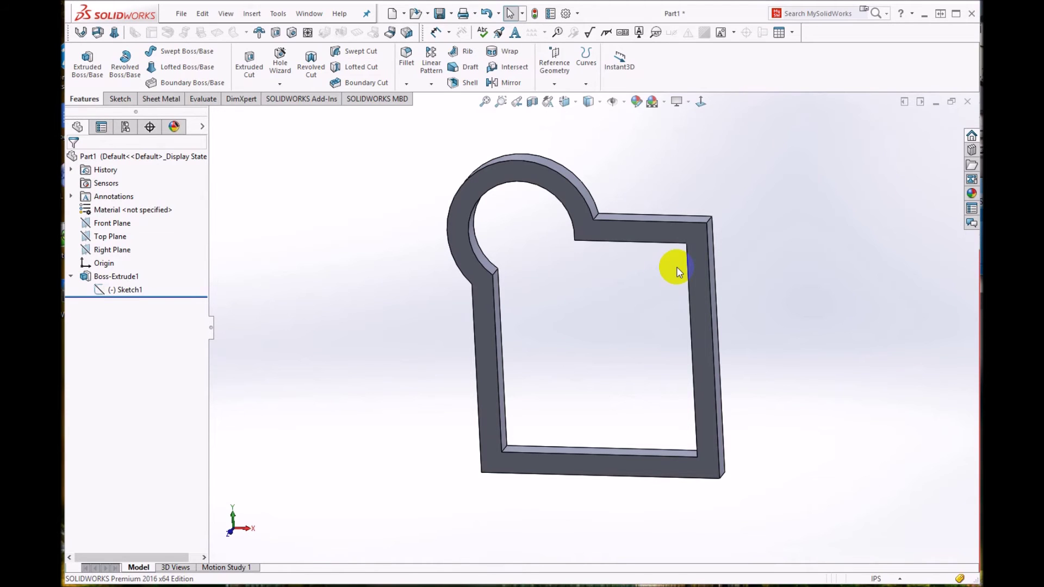
# Reopen the base extrusion's sketch and open the offset dimension for editing, then close it without entering a value.
pyautogui.rightClick(124, 290)
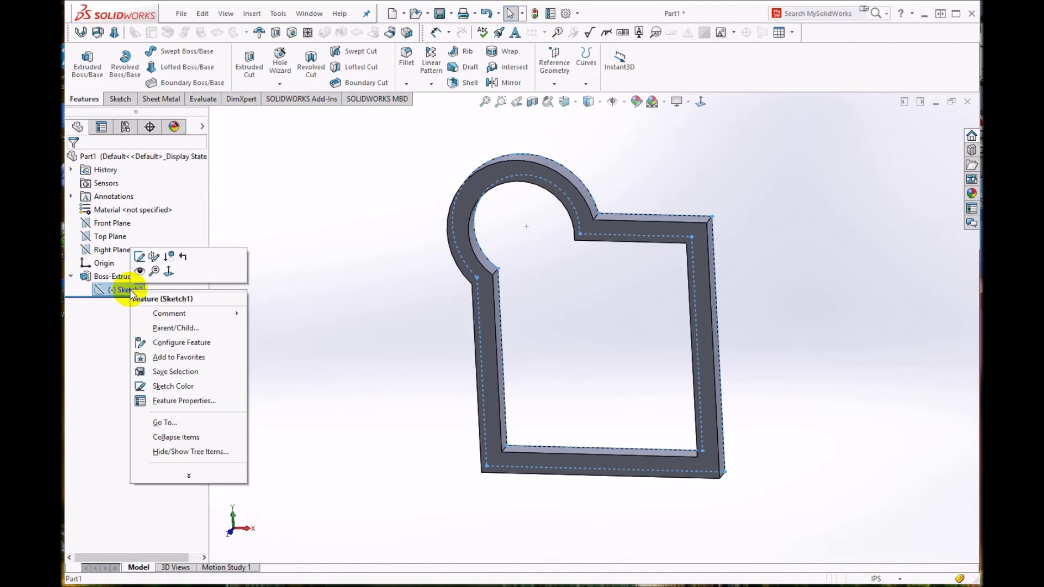
pyautogui.click(140, 258)
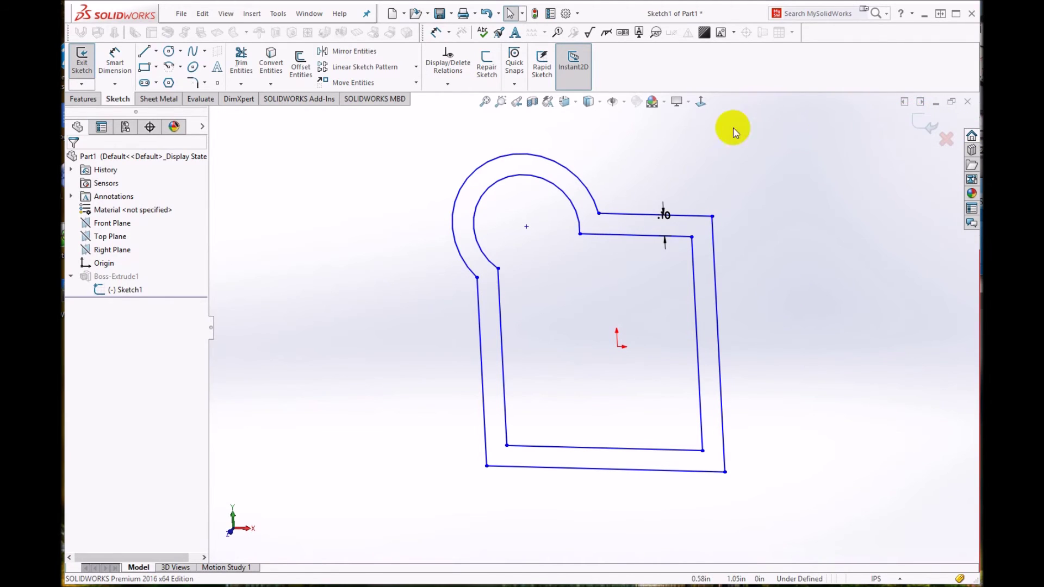
pyautogui.doubleClick(674, 213)
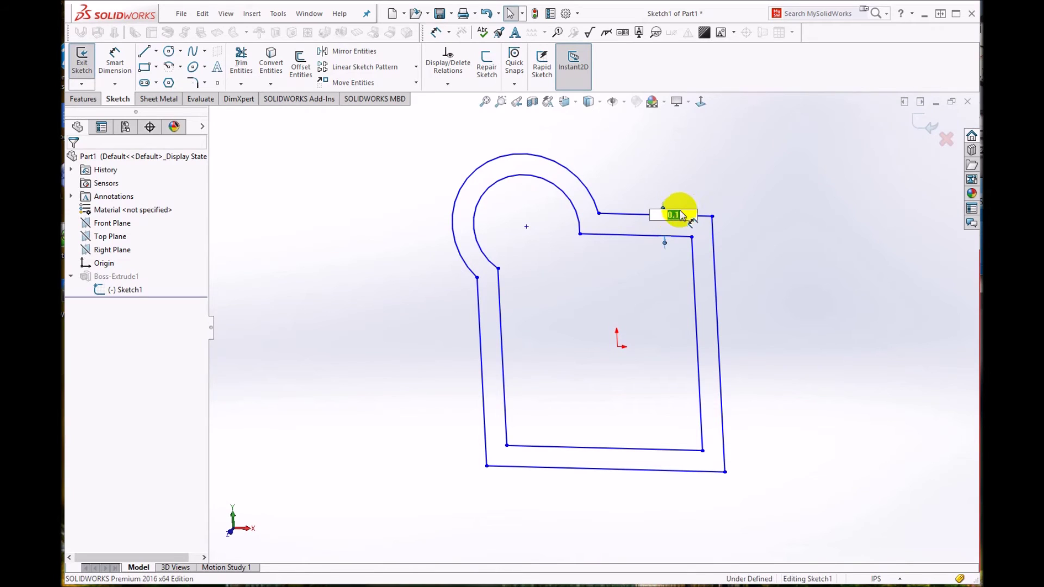
pyautogui.click(651, 170)
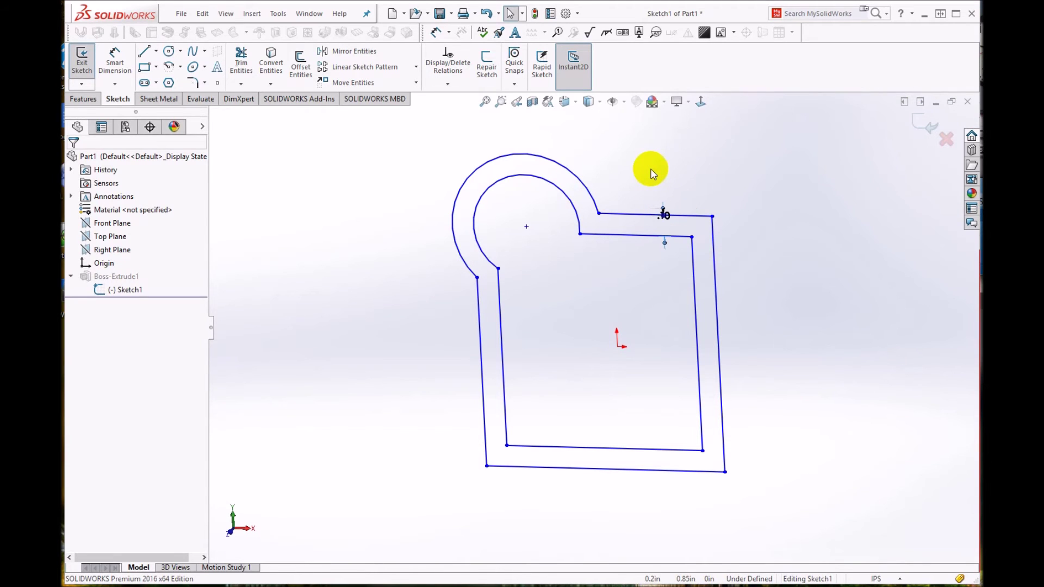
# Move the offset dimension clear above the profile's upper horizontal edge.
pyautogui.click(620, 213)
pyautogui.click(701, 103)
pyautogui.click(831, 246)
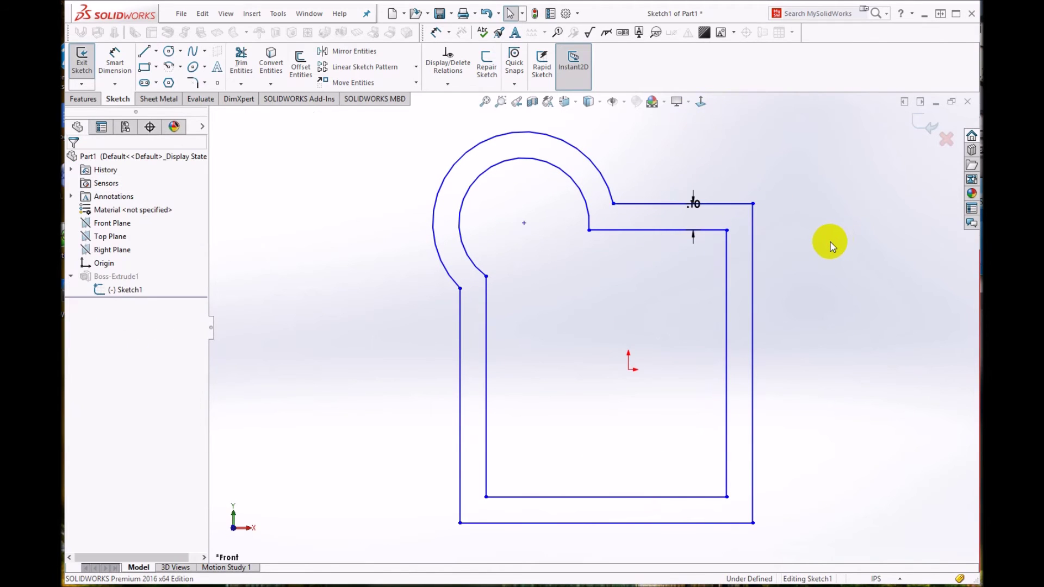
pyautogui.click(700, 206)
pyautogui.moveTo(700, 205); pyautogui.dragTo(699, 163)
pyautogui.click(762, 177)
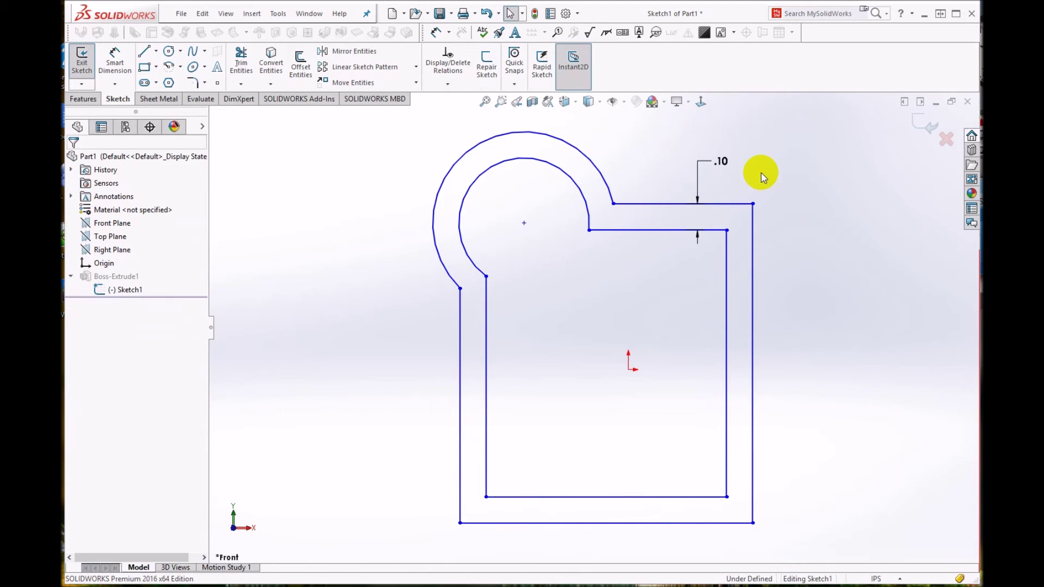
# Set the offset distance to 0.15 in and exit the sketch to rebuild the frame.
pyautogui.click(719, 162)
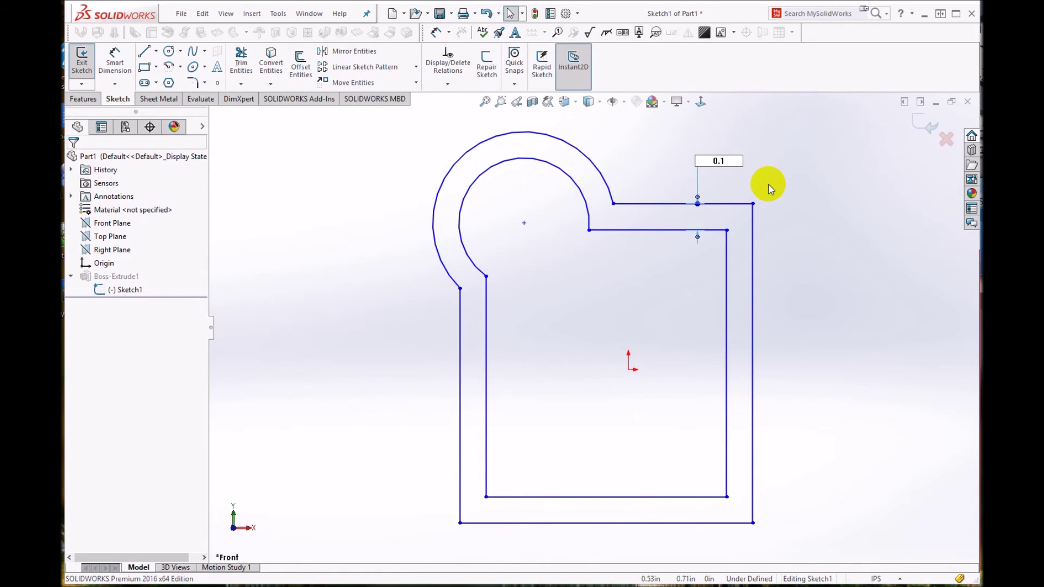
pyautogui.write('5')
pyautogui.press('Return')
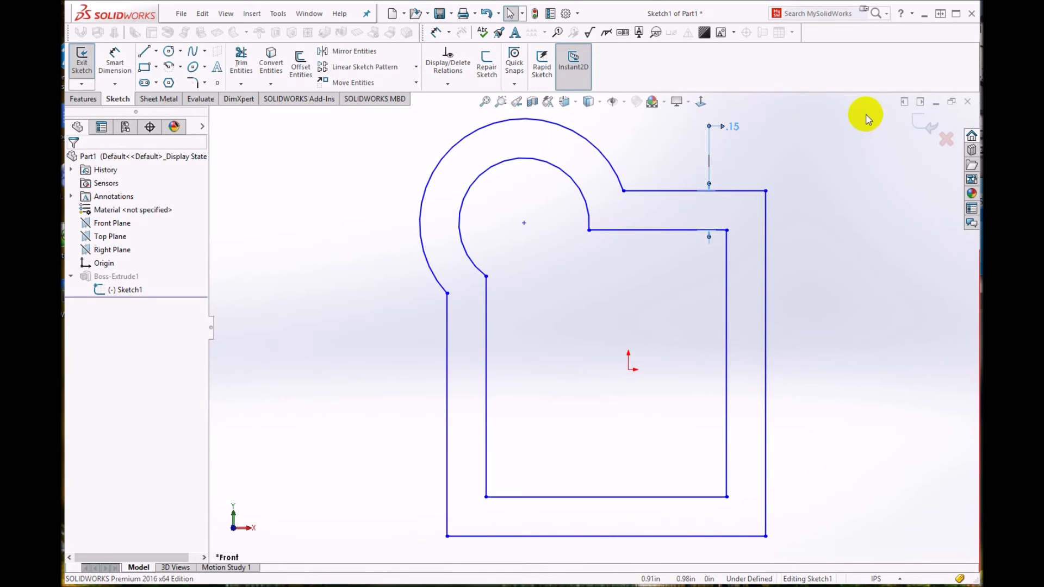
pyautogui.click(927, 127)
pyautogui.moveTo(920, 141); pyautogui.dragTo(675, 271, button='middle')
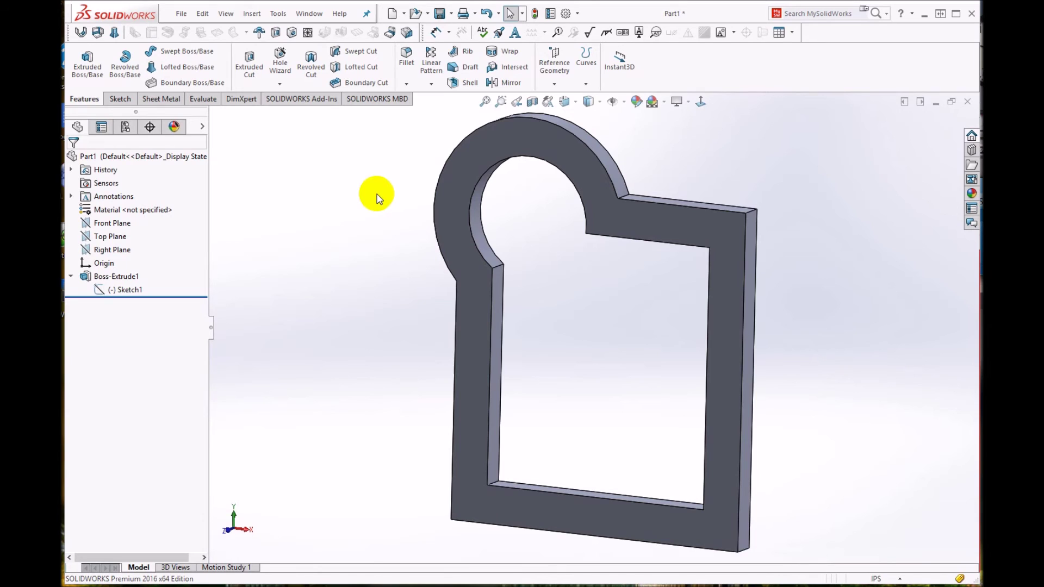
# Reopen the base extrusion's sketch and power-trim away the entire inner profile, keeping only the outer one.
pyautogui.rightClick(134, 292)
pyautogui.click(145, 263)
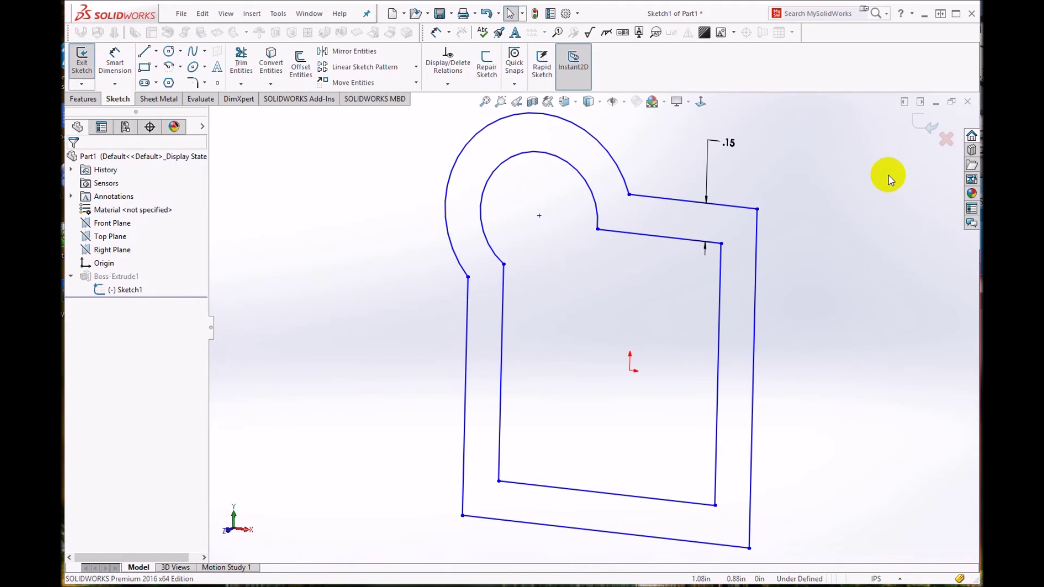
pyautogui.click(669, 200)
pyautogui.click(700, 103)
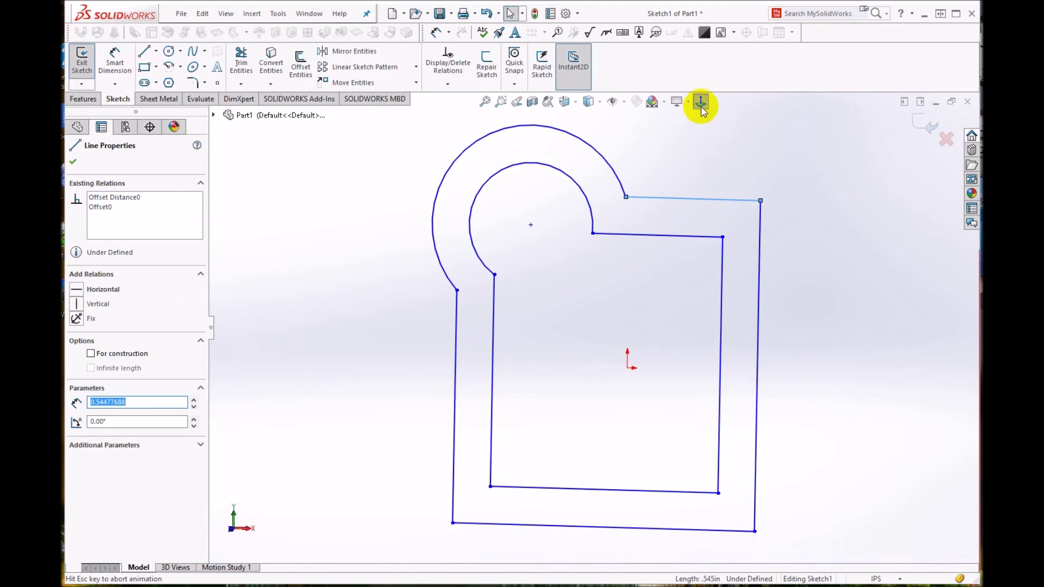
pyautogui.click(848, 242)
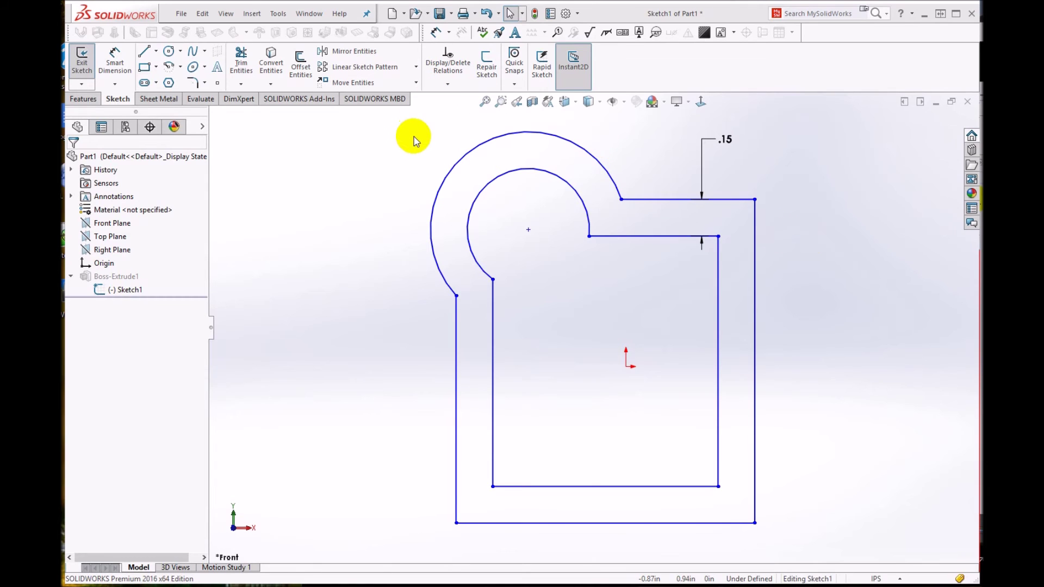
pyautogui.click(241, 63)
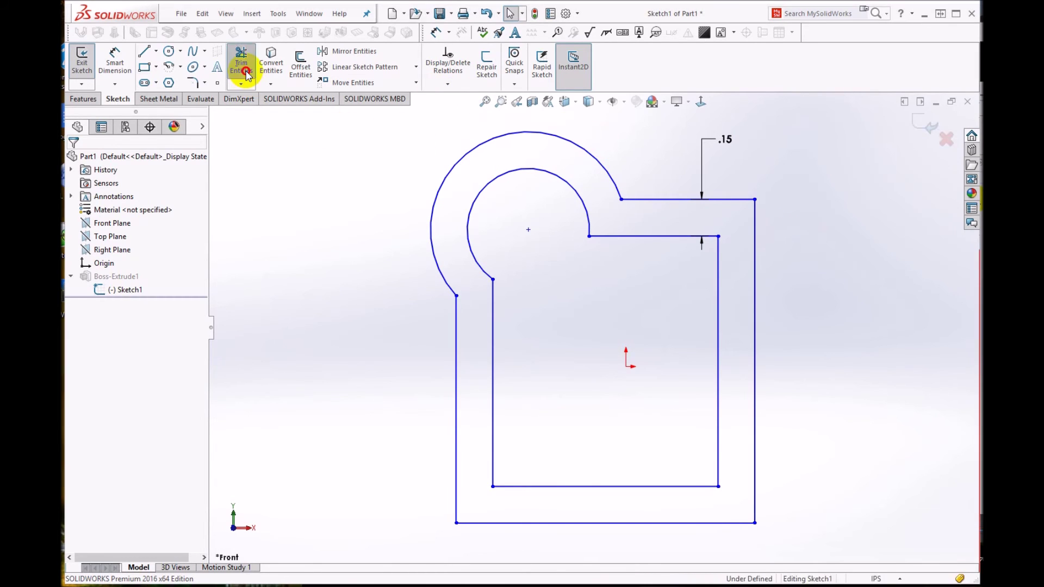
pyautogui.moveTo(511, 208)
pyautogui.mouseDown()
pyautogui.moveTo(543, 161)
pyautogui.moveTo(580, 246)
pyautogui.moveTo(674, 247)
pyautogui.moveTo(729, 279)
pyautogui.moveTo(682, 463)
pyautogui.moveTo(610, 485)
pyautogui.moveTo(489, 383)
pyautogui.mouseUp()
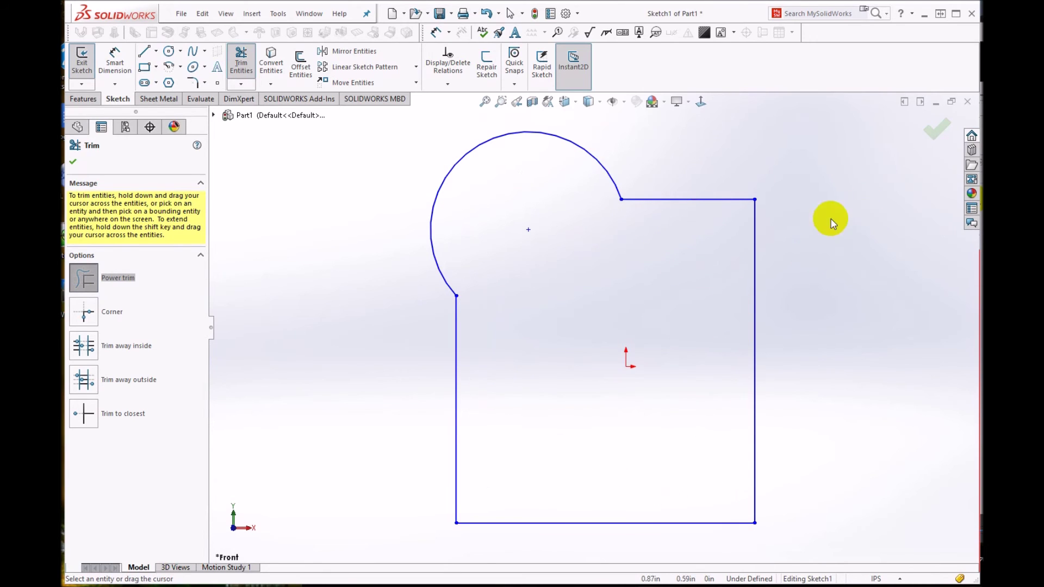
pyautogui.click(73, 162)
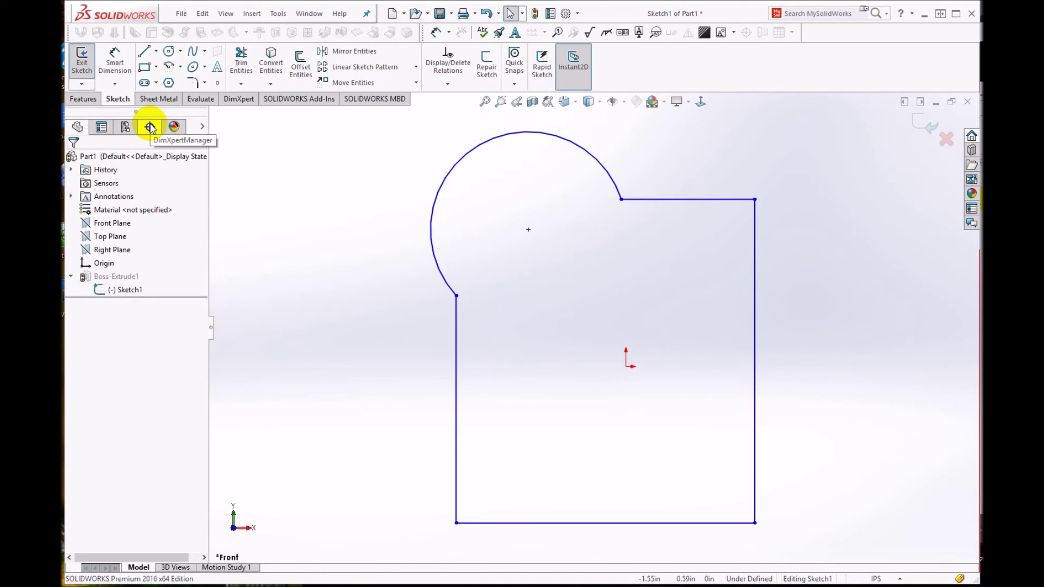
# Sketch a circle of about 0.06 in radius inside the profile near its lower-left corner.
pyautogui.click(168, 51)
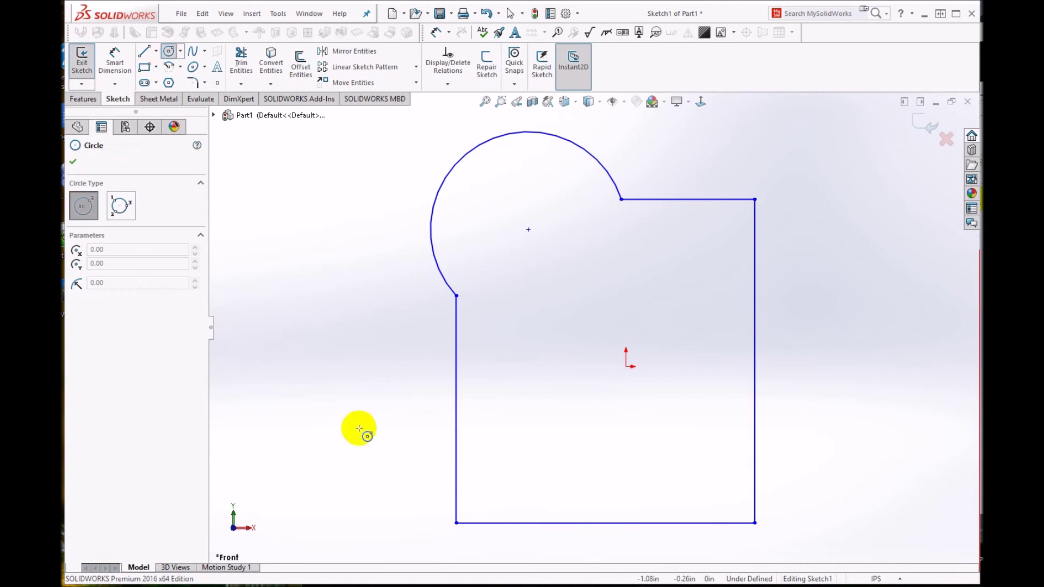
pyautogui.click(499, 482)
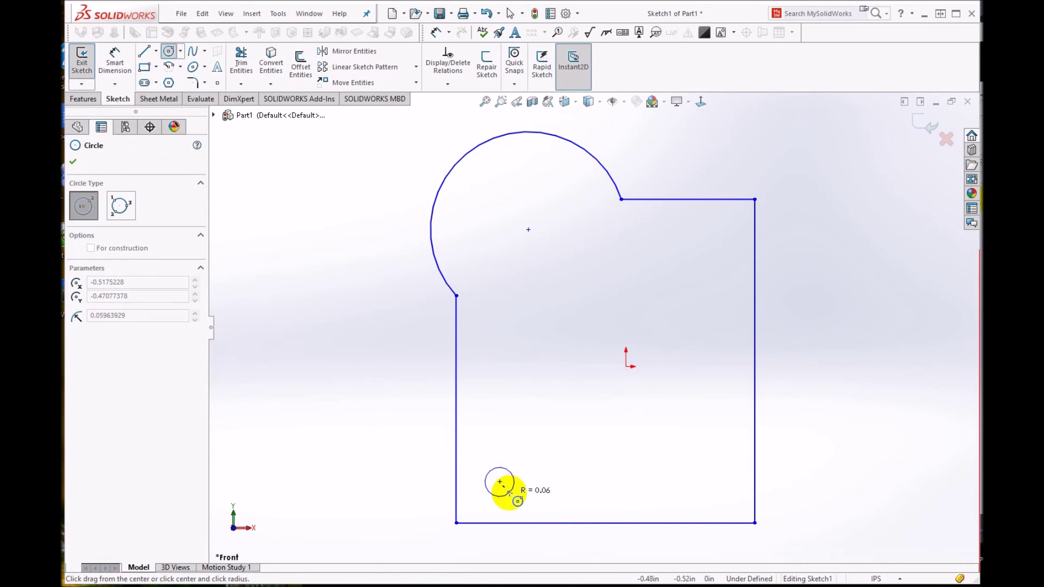
pyautogui.click(509, 492)
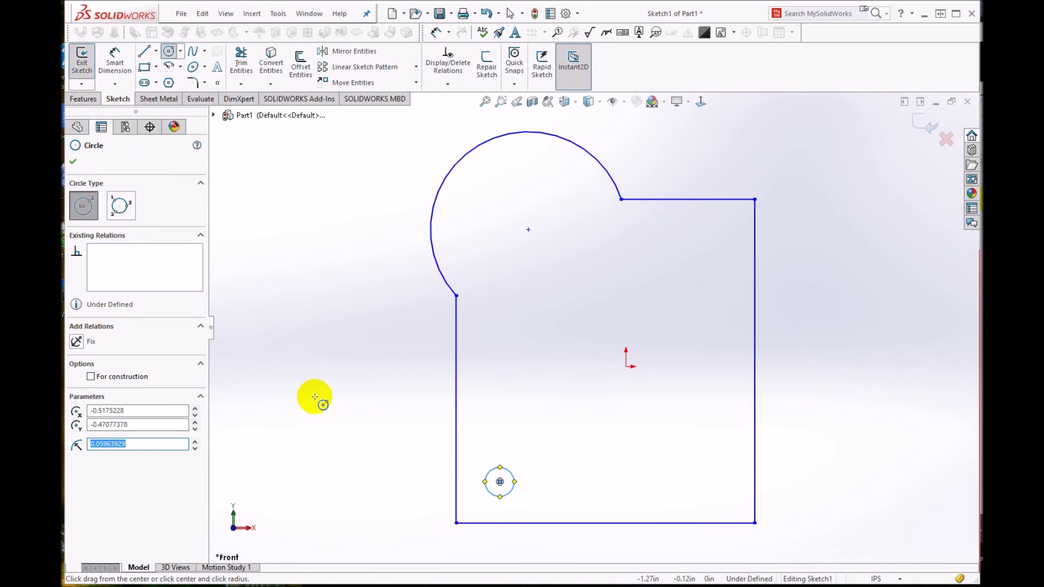
pyautogui.click(73, 161)
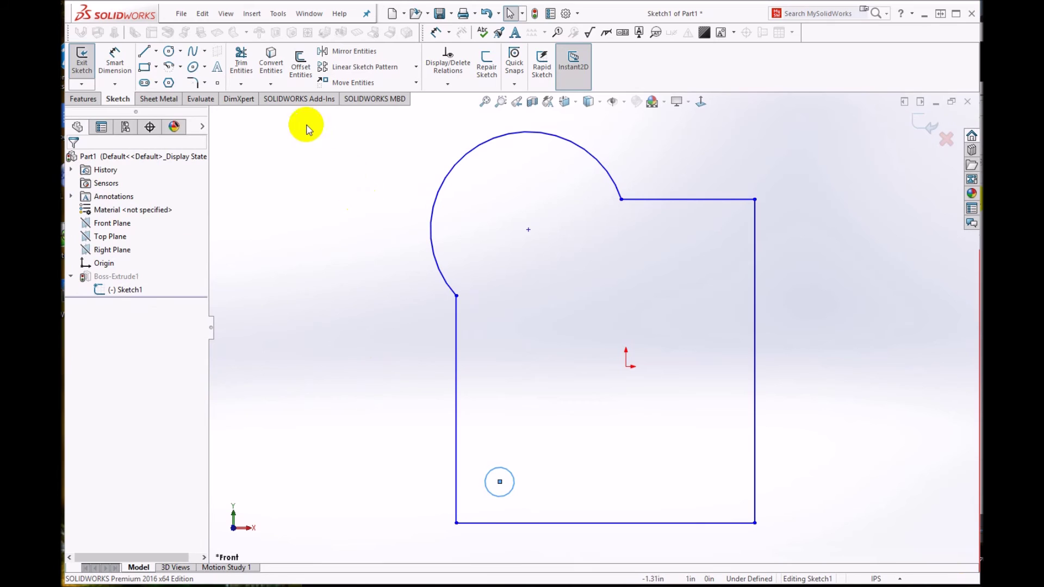
# Start a linear sketch pattern of the small circle along the X-axis with 0.2 in spacing.
pyautogui.click(359, 67)
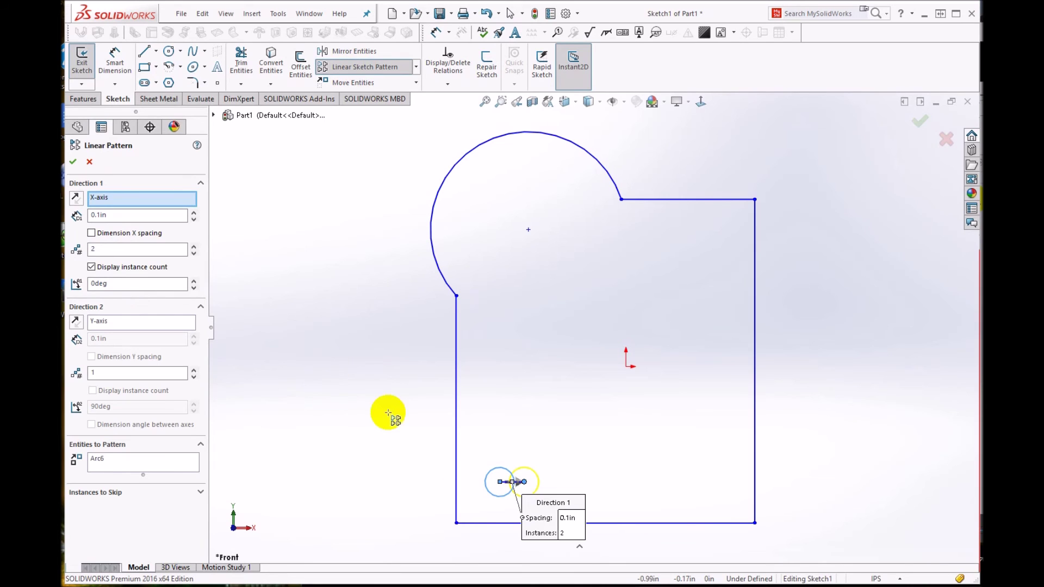
pyautogui.scroll(3, 507, 494)
pyautogui.scroll(4, 543, 427)
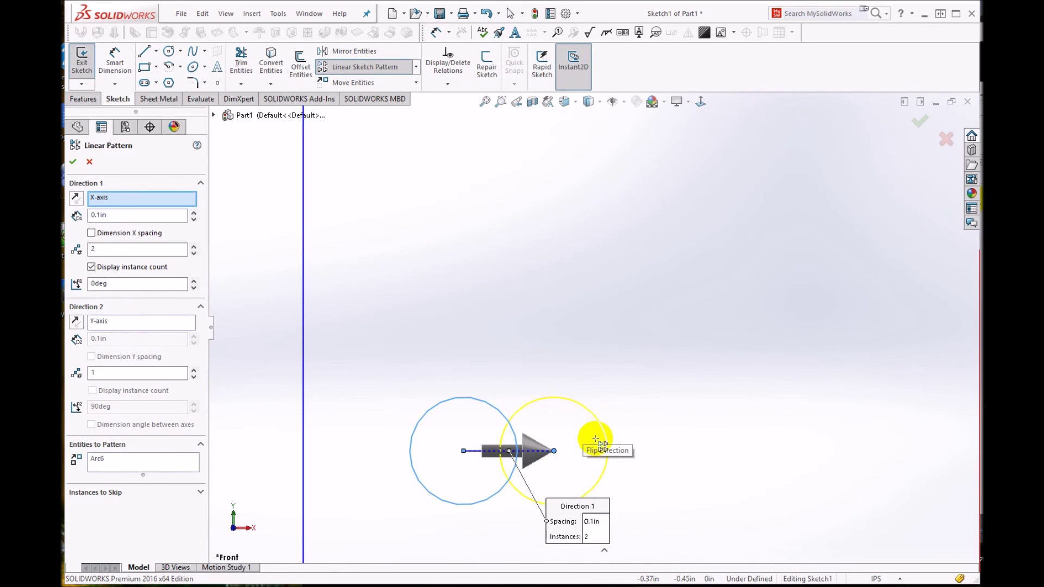
pyautogui.scroll(3, 570, 479)
pyautogui.scroll(2, 543, 422)
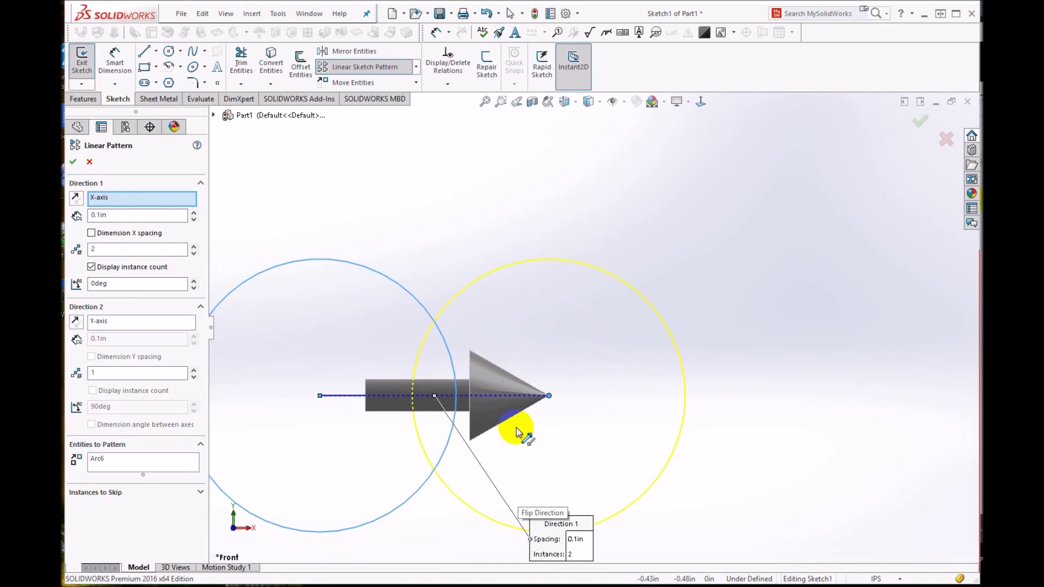
pyautogui.scroll(-8, 516, 430)
pyautogui.scroll(-4, 675, 263)
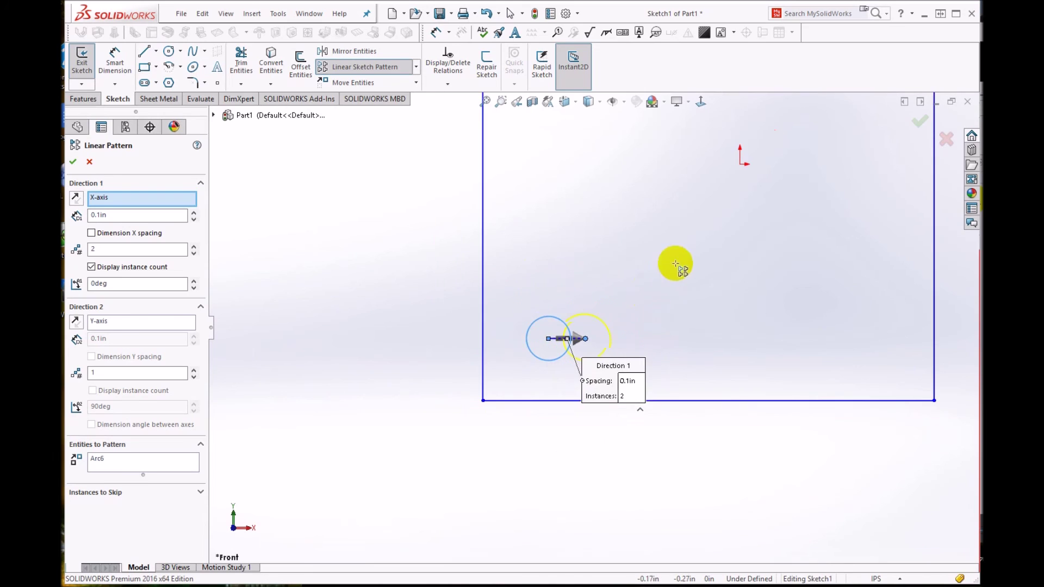
pyautogui.scroll(1, 711, 205)
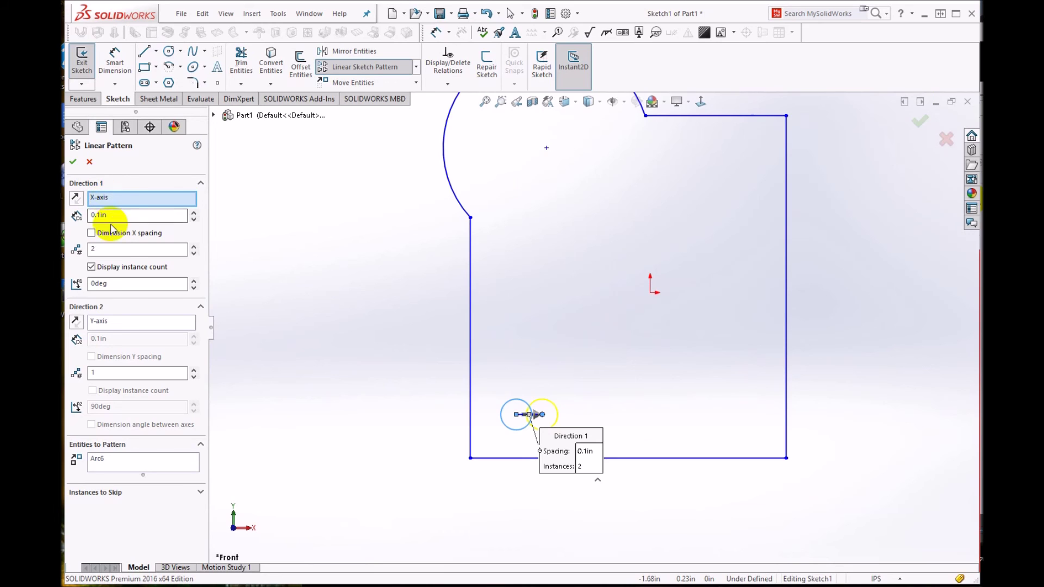
pyautogui.scroll(-5, 444, 380)
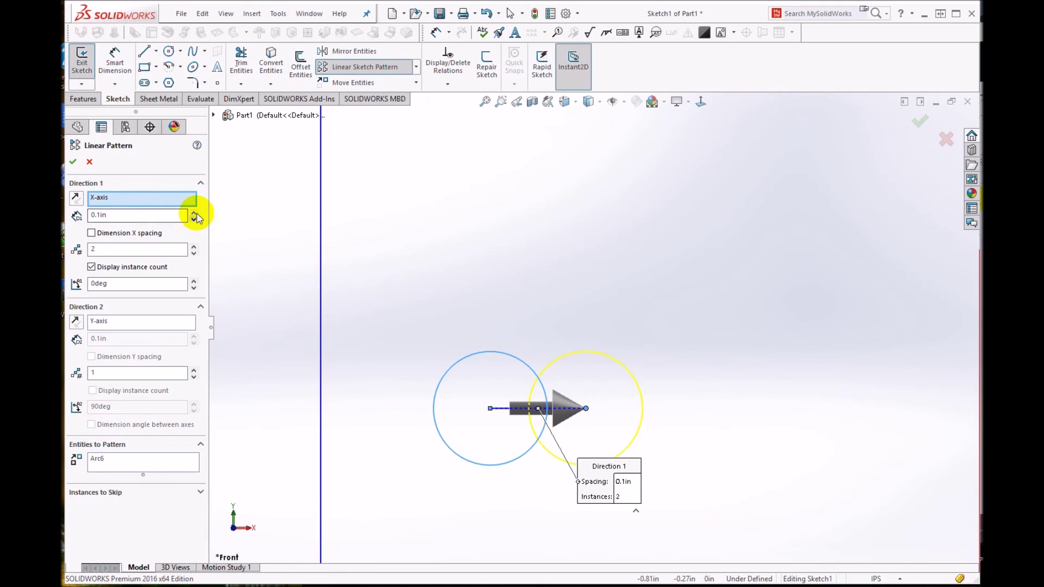
pyautogui.click(193, 212)
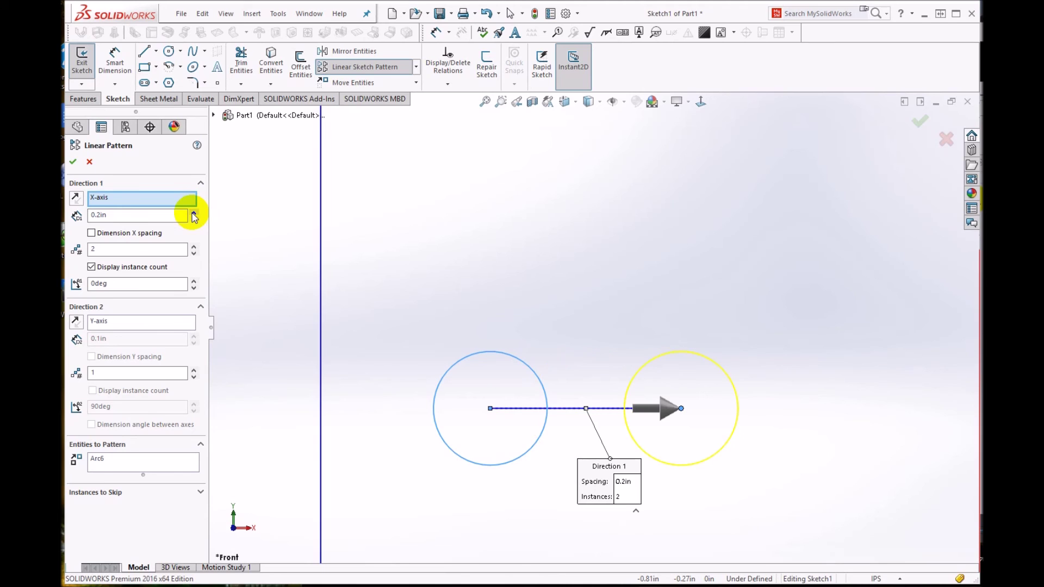
# Set the pattern's X direction to 5 instances.
pyautogui.scroll(4, 592, 326)
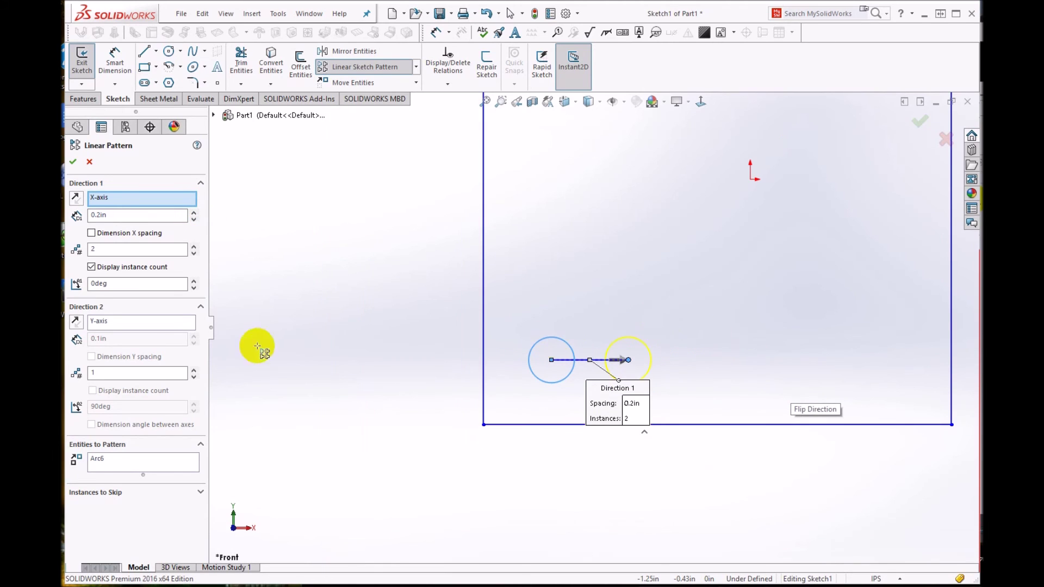
pyautogui.scroll(-1, 752, 368)
pyautogui.scroll(1, 763, 370)
pyautogui.scroll(1, 765, 370)
pyautogui.scroll(-1, 745, 356)
pyautogui.click(194, 247)
pyautogui.click(194, 247)
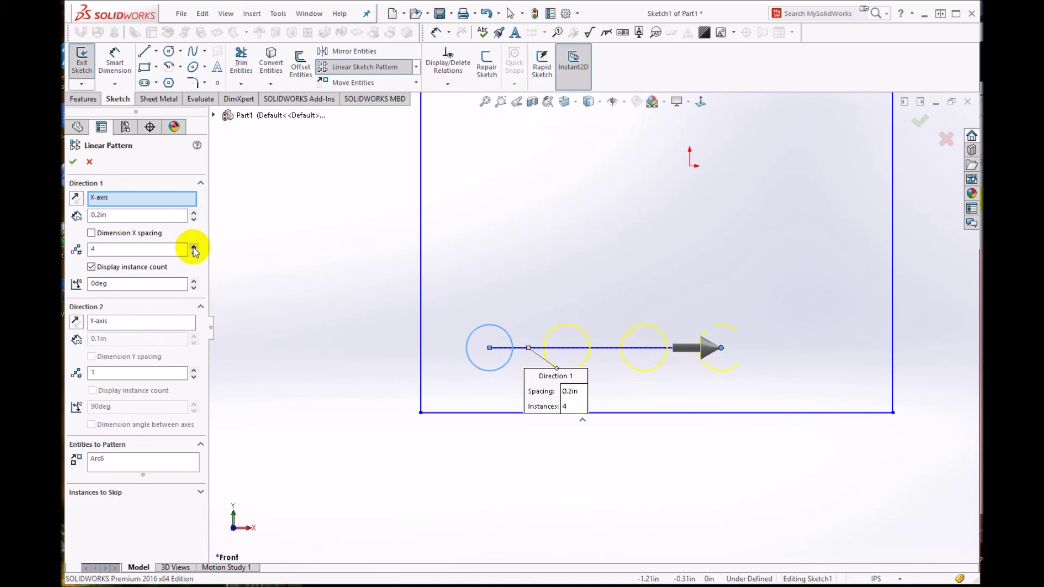
pyautogui.click(194, 246)
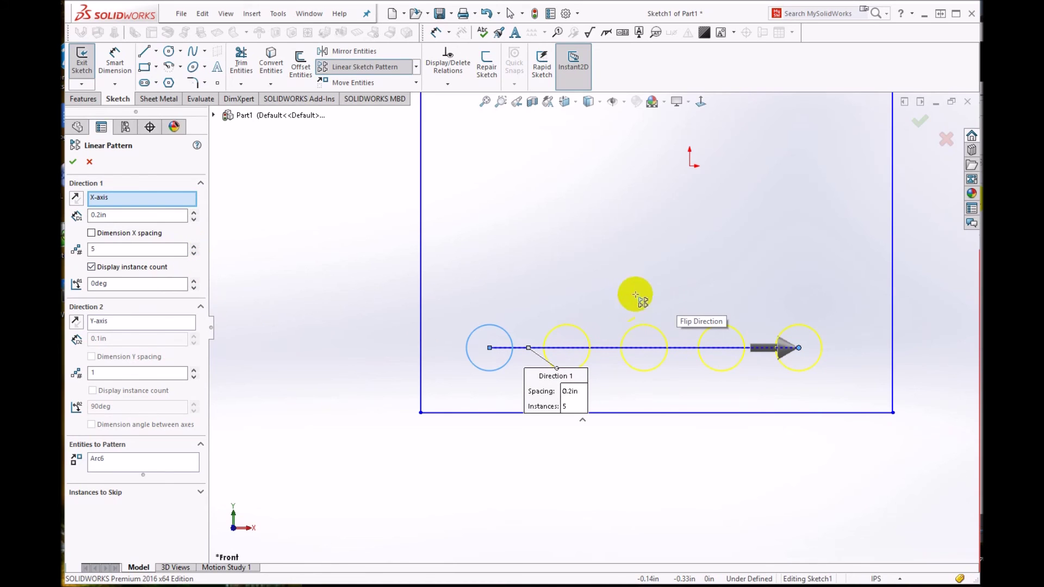
# Add 6 instances at 0.2 in spacing in the pattern's Y direction and accept the linear pattern.
pyautogui.scroll(2, 548, 248)
pyautogui.scroll(2, 549, 242)
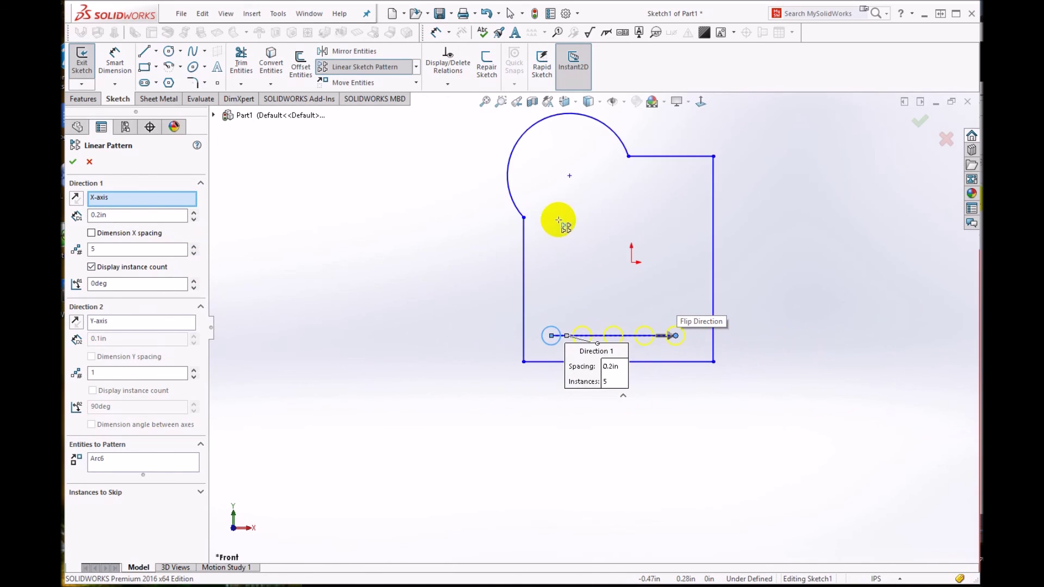
pyautogui.scroll(-2, 558, 220)
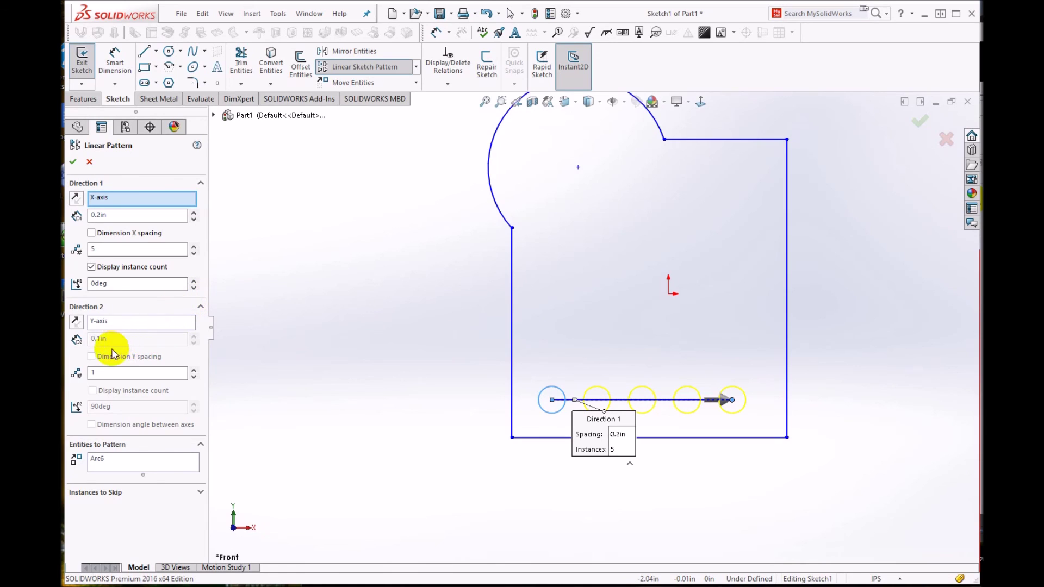
pyautogui.click(193, 371)
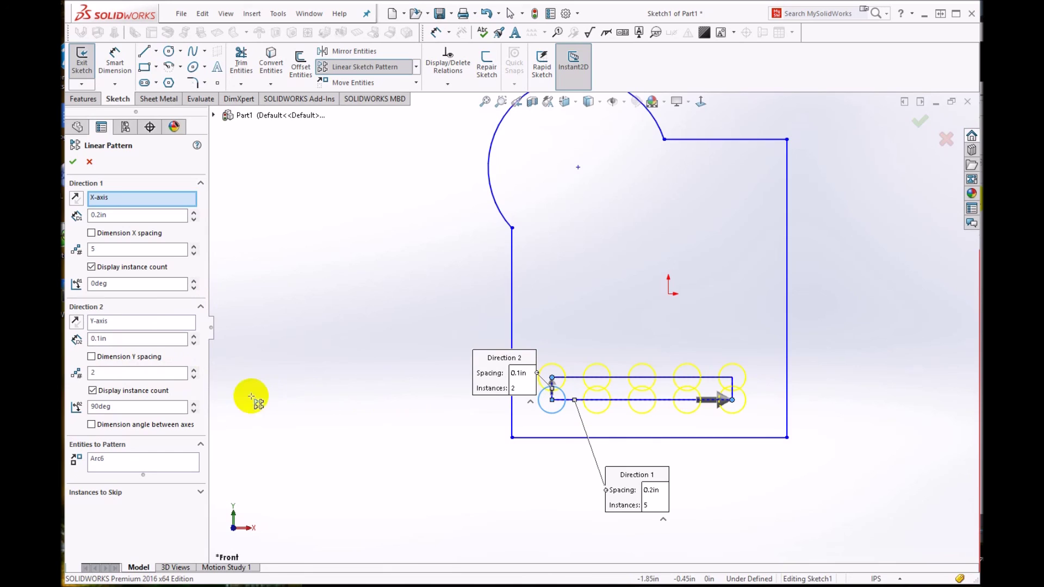
pyautogui.click(194, 336)
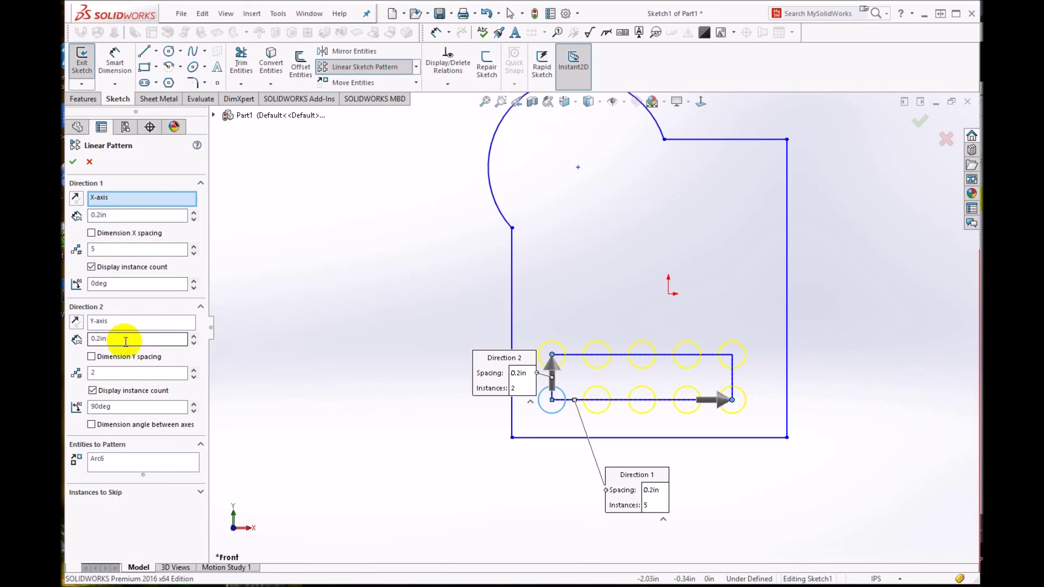
pyautogui.click(193, 369)
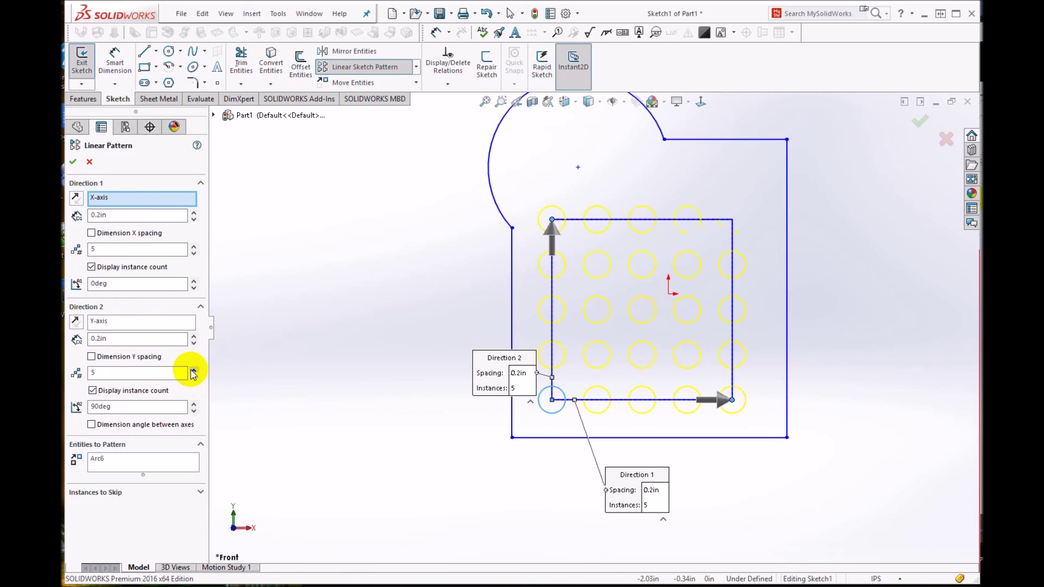
pyautogui.click(193, 370)
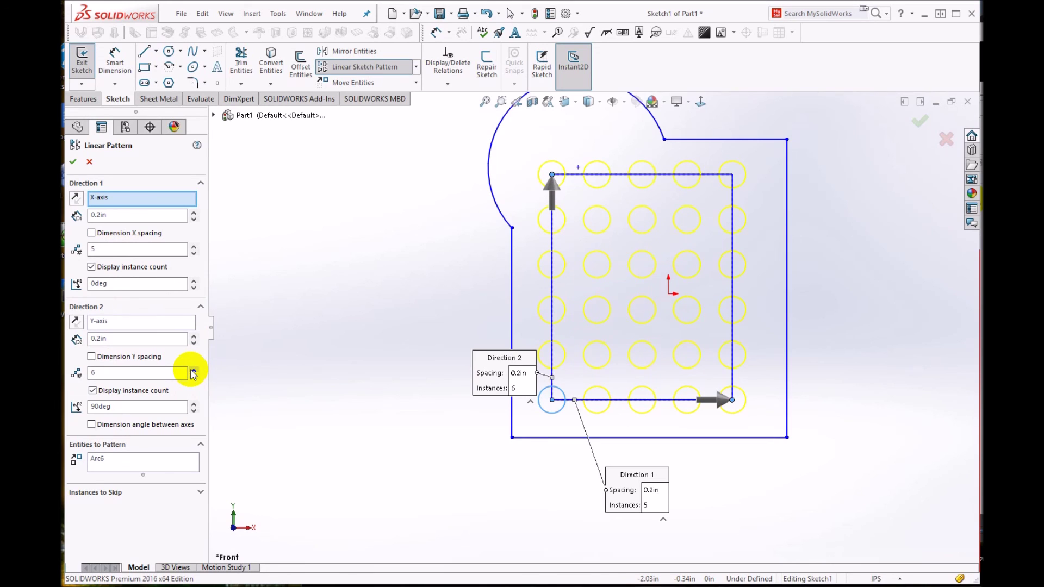
pyautogui.click(74, 165)
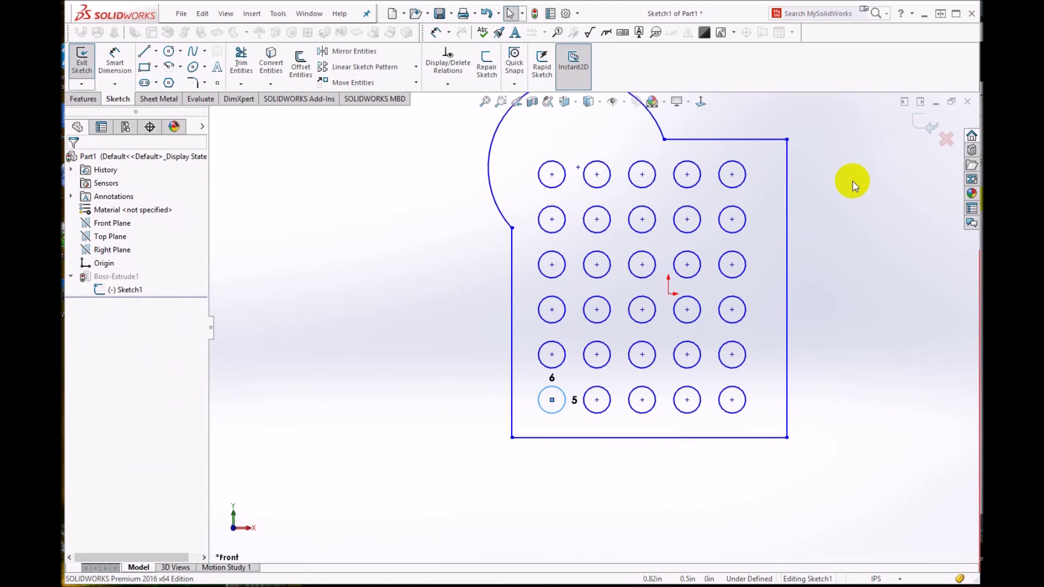
# Exit the sketch to rebuild the extrusion and view the perforated plate at an angle.
pyautogui.click(926, 132)
pyautogui.moveTo(837, 251); pyautogui.dragTo(791, 274, button='middle')
pyautogui.scroll(3, 720, 212)
pyautogui.scroll(-3, 717, 216)
pyautogui.scroll(-1, 717, 217)
pyautogui.scroll(3, 494, 417)
pyautogui.scroll(-2, 495, 418)
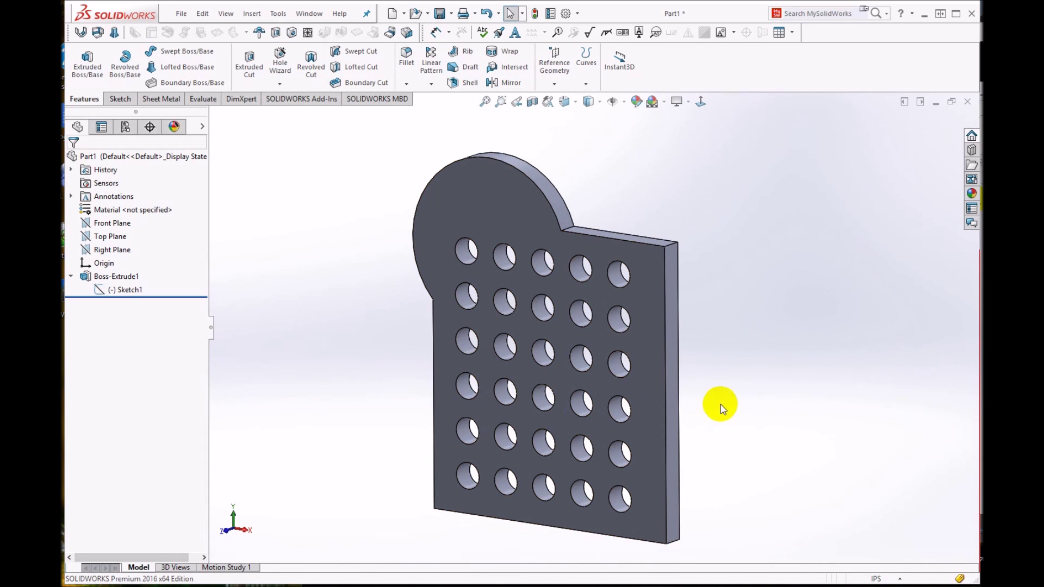